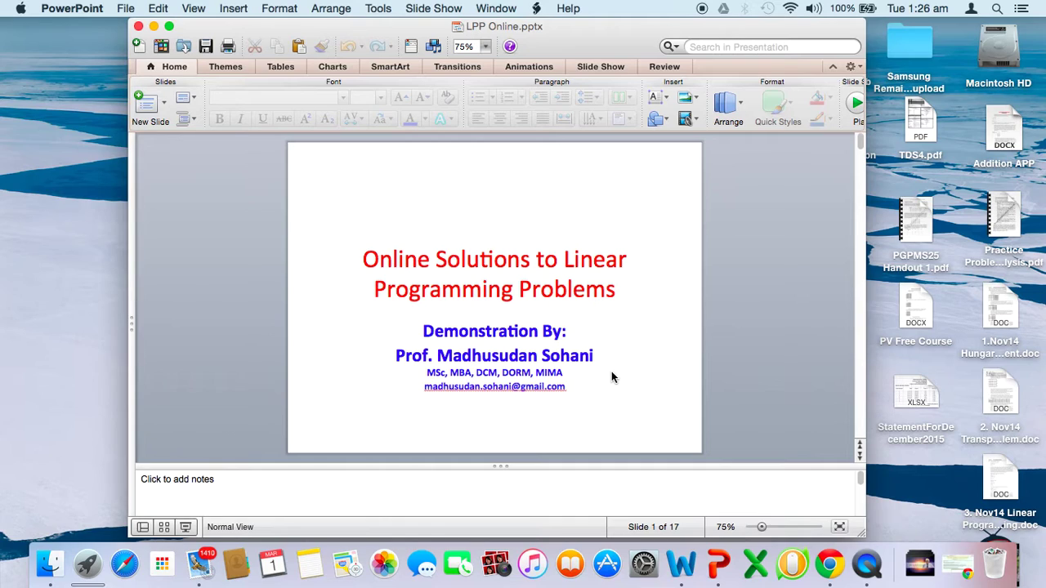
# Read through the presentation from the title slide to the note on stating the objective as Maximise P= or Minimise P=.
pyautogui.press('Down')
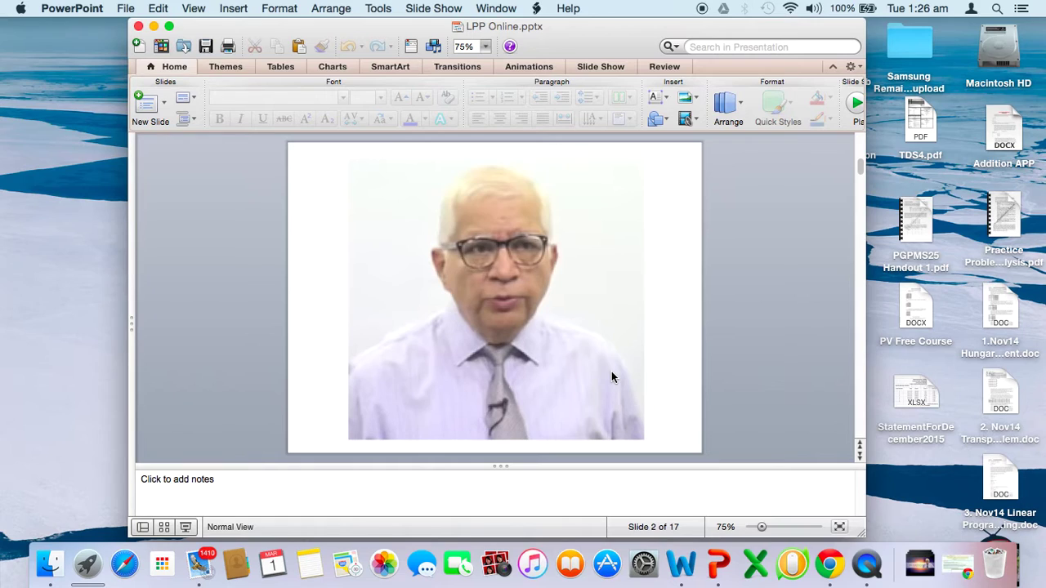
pyautogui.press('pagedown')
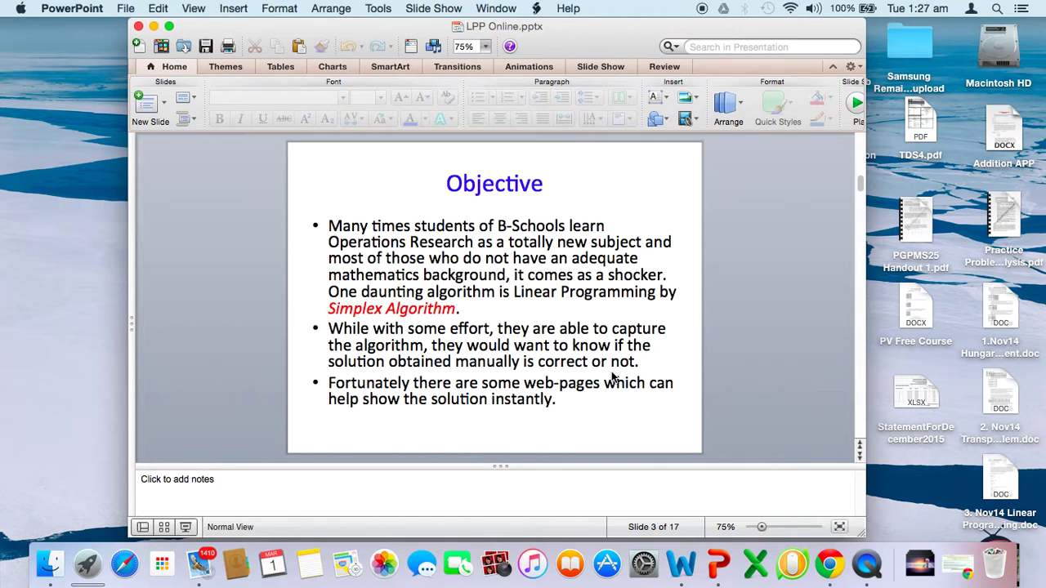
pyautogui.scroll(-3, 612, 376)
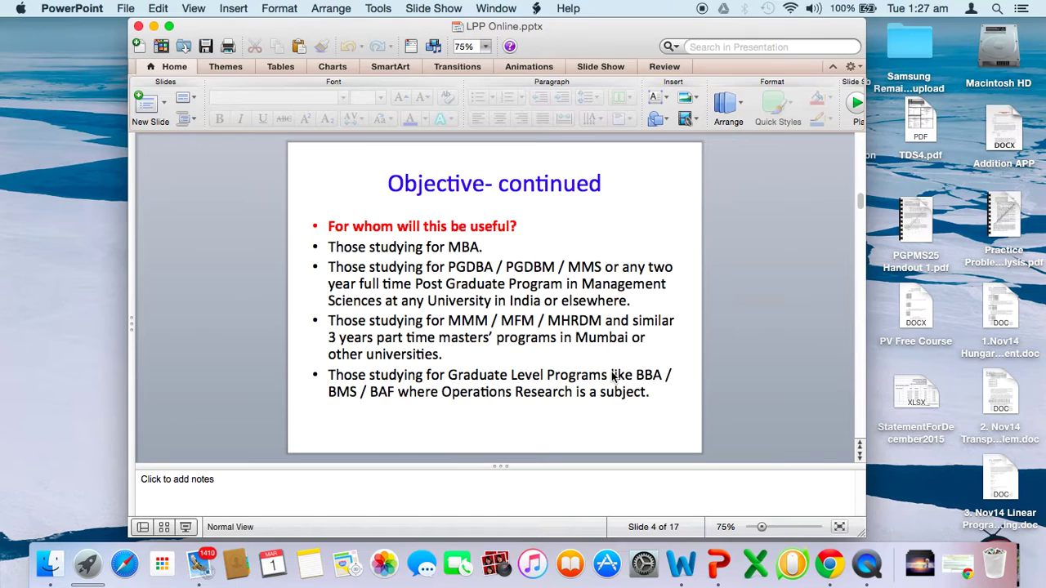
pyautogui.press('pagedown')
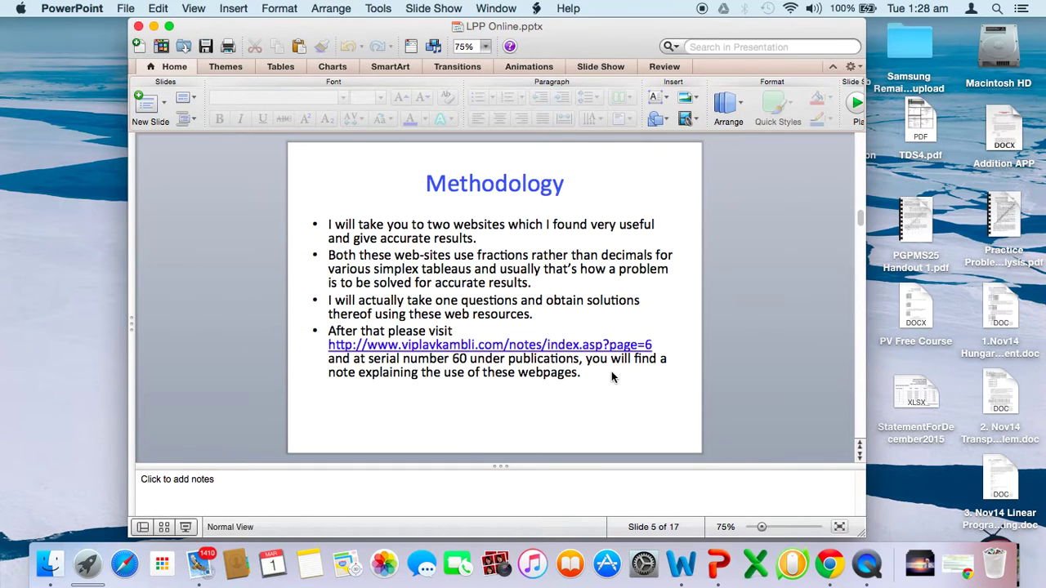
pyautogui.press('pagedown')
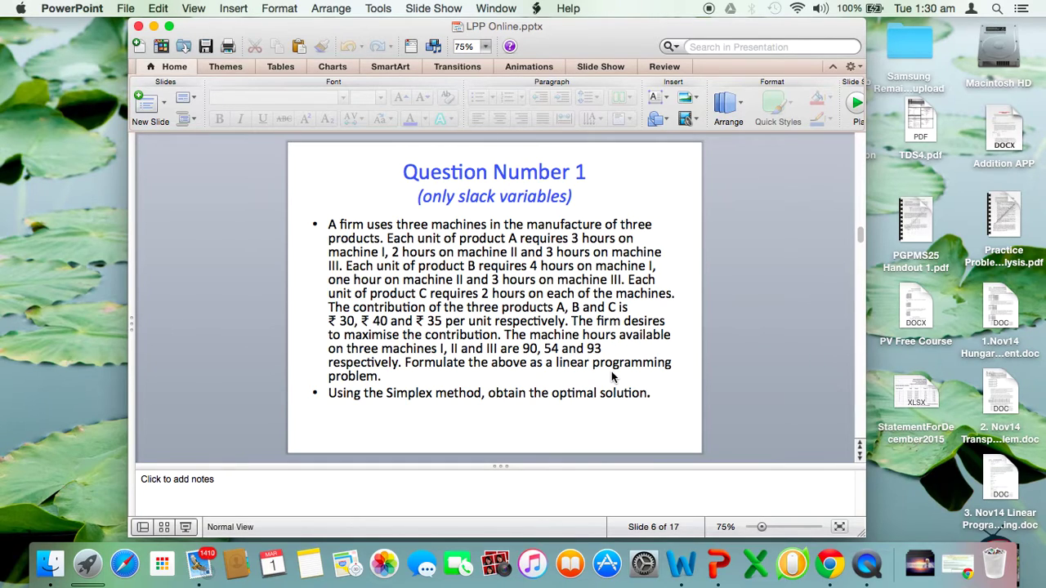
pyautogui.scroll(-3, 611, 377)
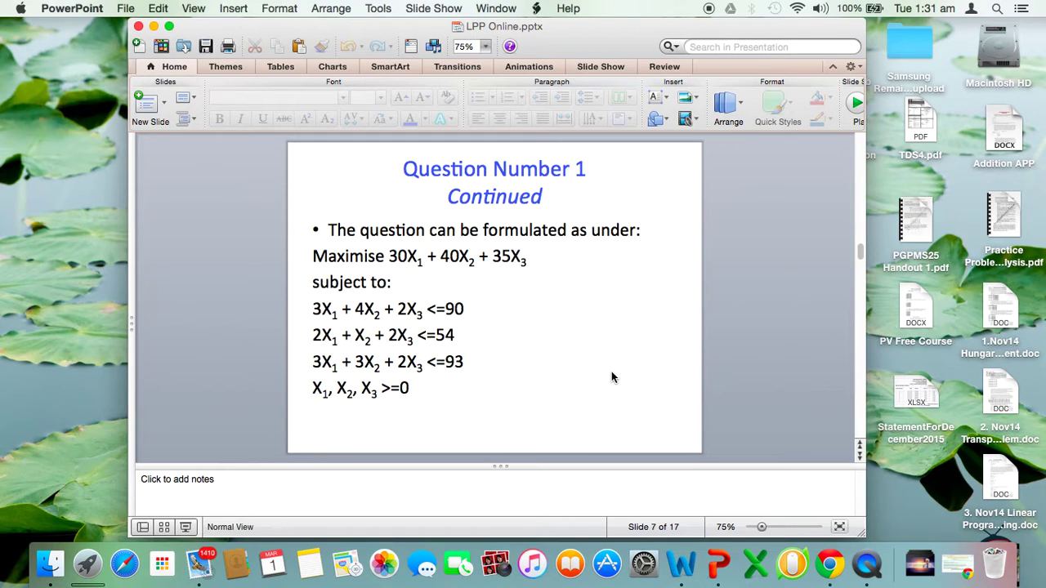
pyautogui.scroll(-1, 611, 377)
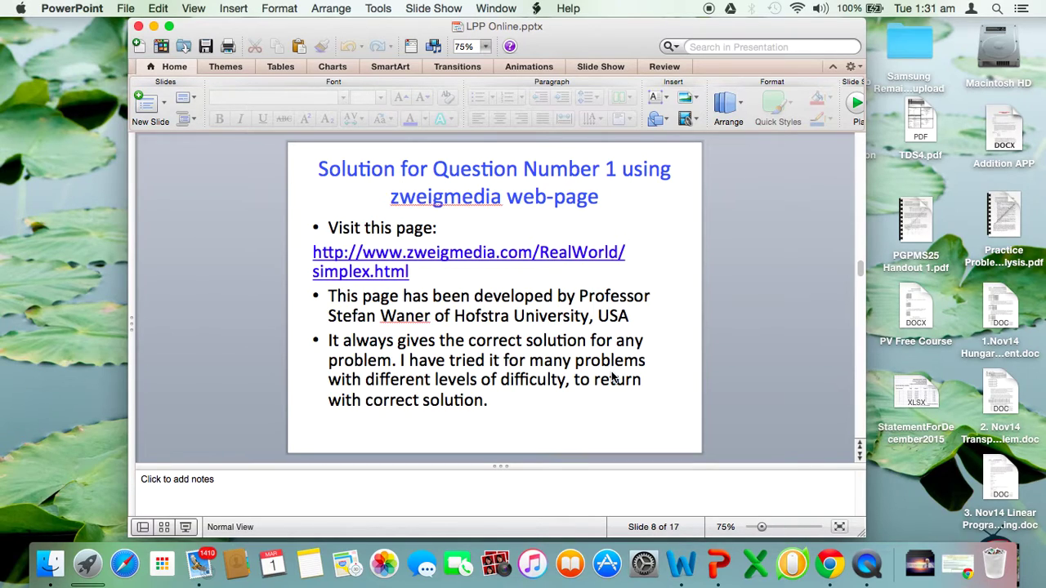
pyautogui.press('Down')
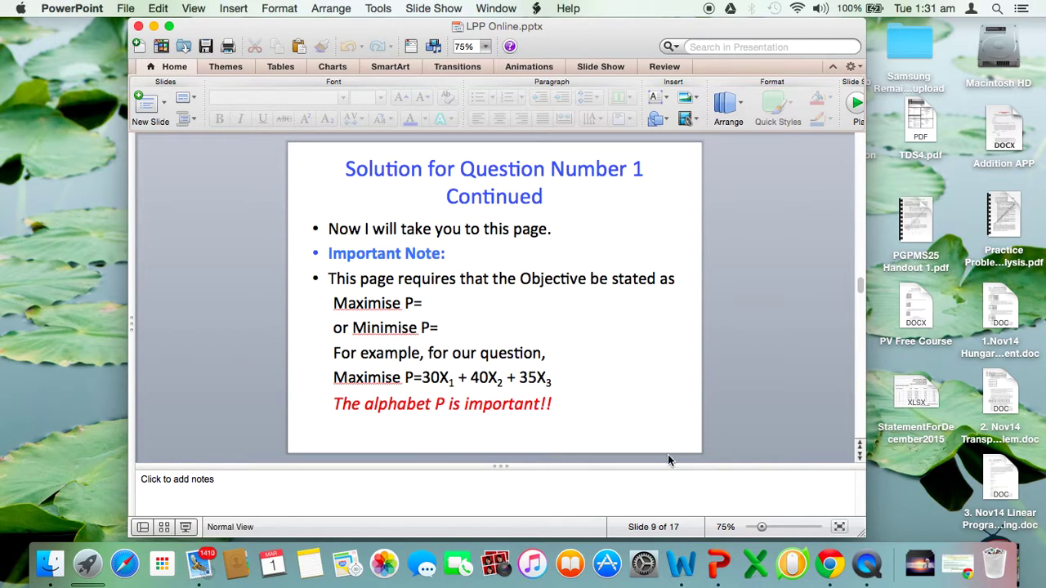
# In the PowerPoint presentation, copy the Question Number 1 formulation from the Maximise line through the third constraint, leaving out the non-negativity line.
pyautogui.click(831, 569)
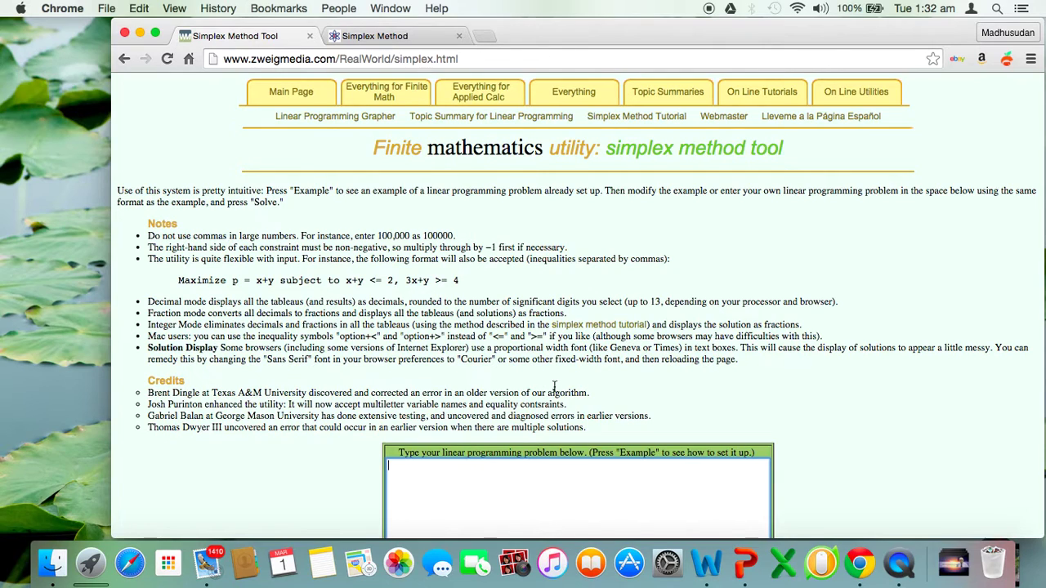
pyautogui.click(745, 564)
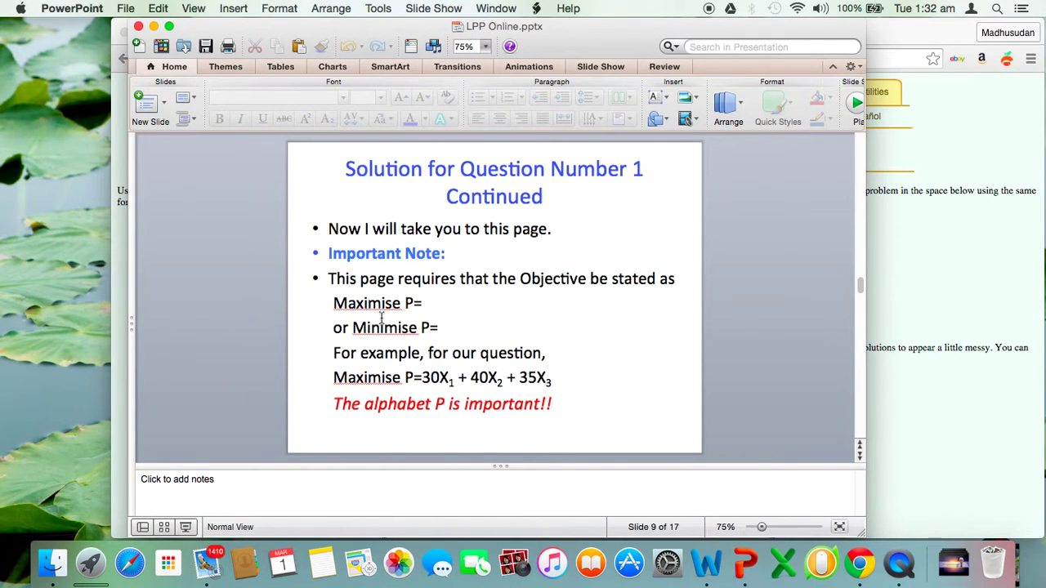
pyautogui.scroll(3, 466, 272)
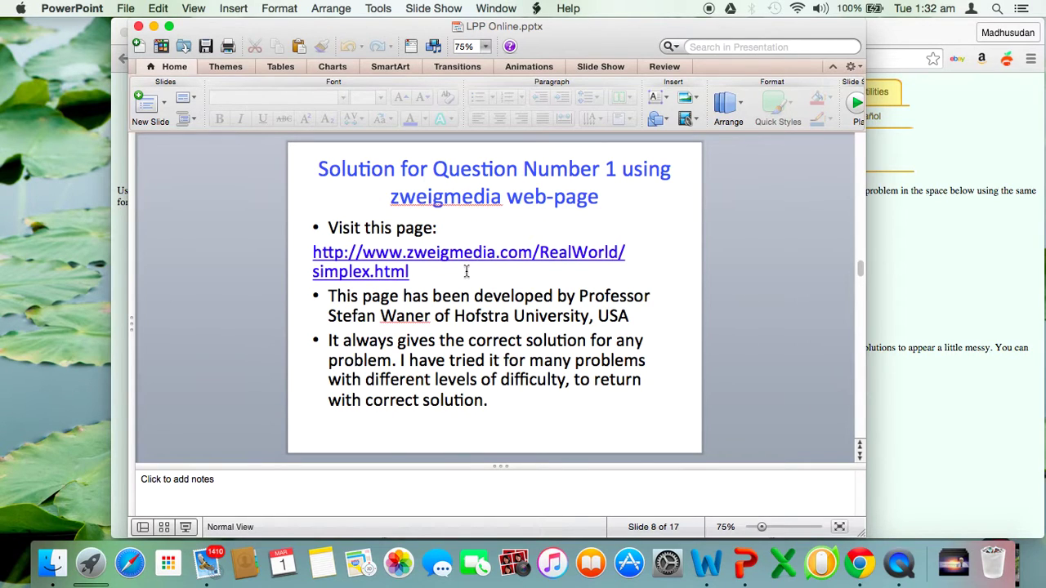
pyautogui.scroll(3, 466, 271)
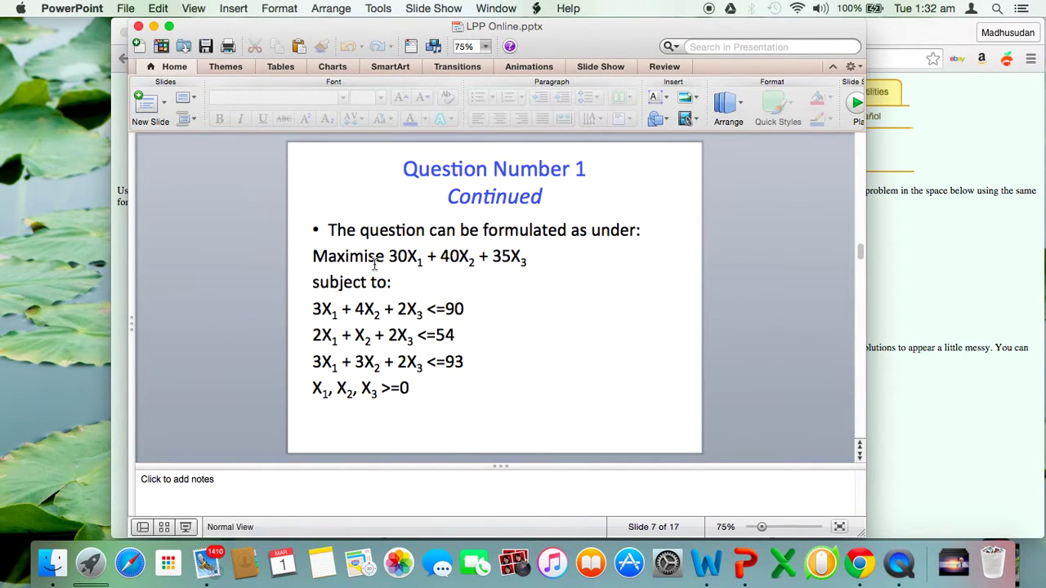
pyautogui.click(313, 257)
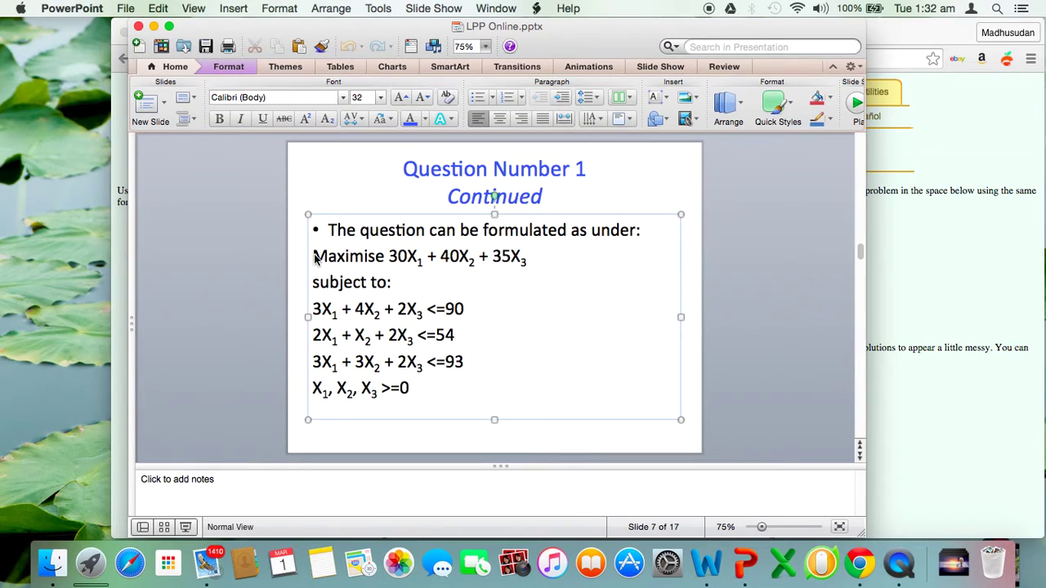
pyautogui.hotkey('shift', 'Down')
pyautogui.hotkey('shift', 'Down')
pyautogui.hotkey('shift', 'Down')
pyautogui.hotkey('shift', 'Down')
pyautogui.hotkey('shift', 'Down')
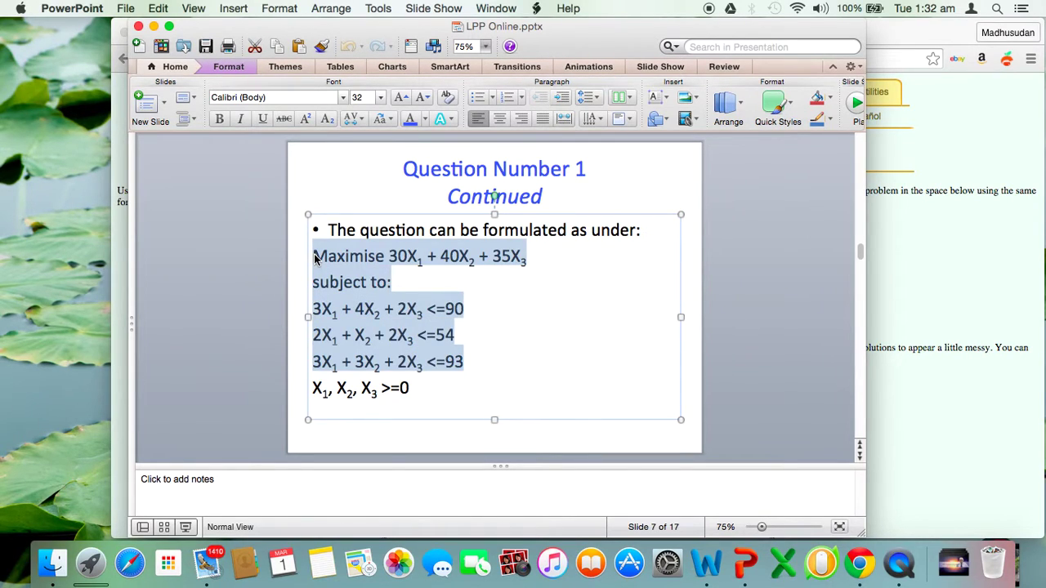
pyautogui.click(165, 9)
pyautogui.click(173, 80)
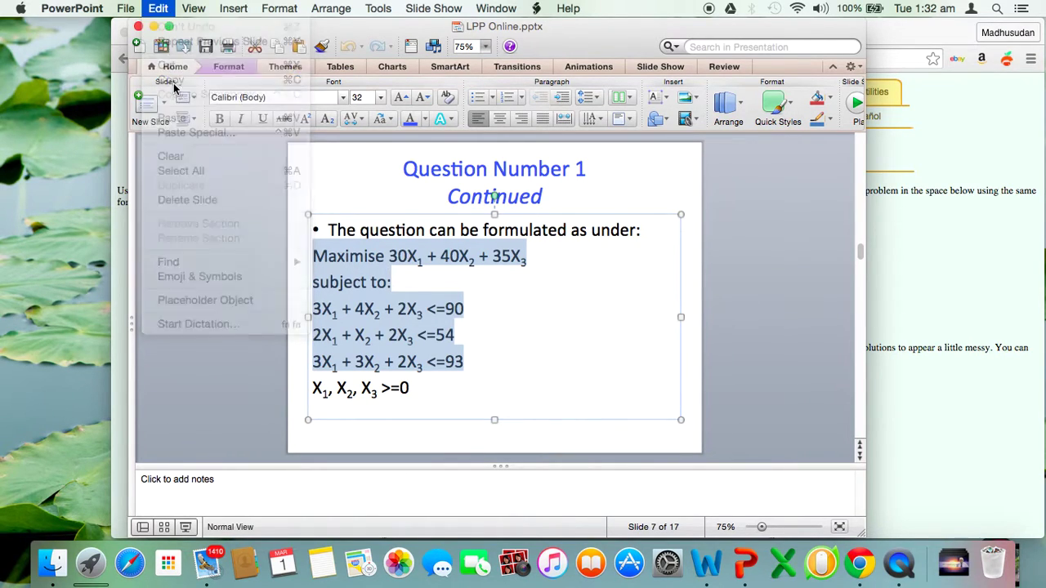
# Switch to Chrome, paste the formulation into the simplex tool's problem box, and insert "P=" before 30X1 in the objective.
pyautogui.click(860, 562)
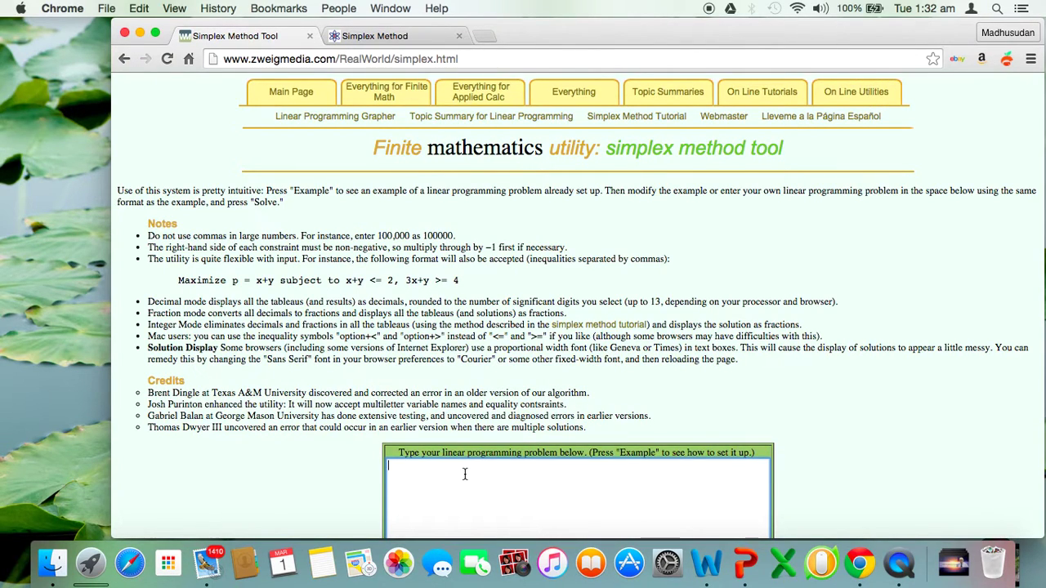
pyautogui.press('super+v')
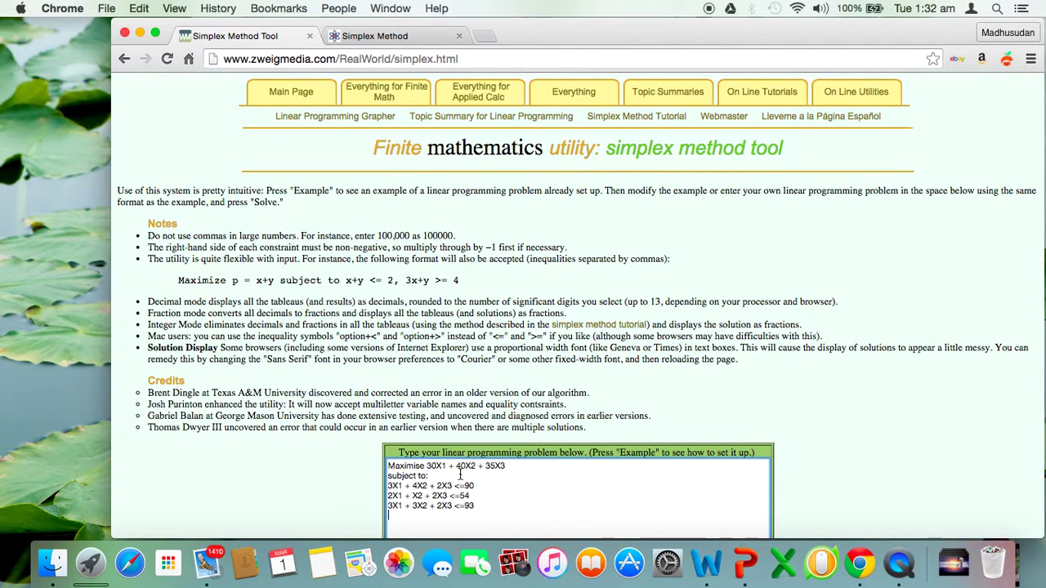
pyautogui.click(426, 465)
pyautogui.write('P=')
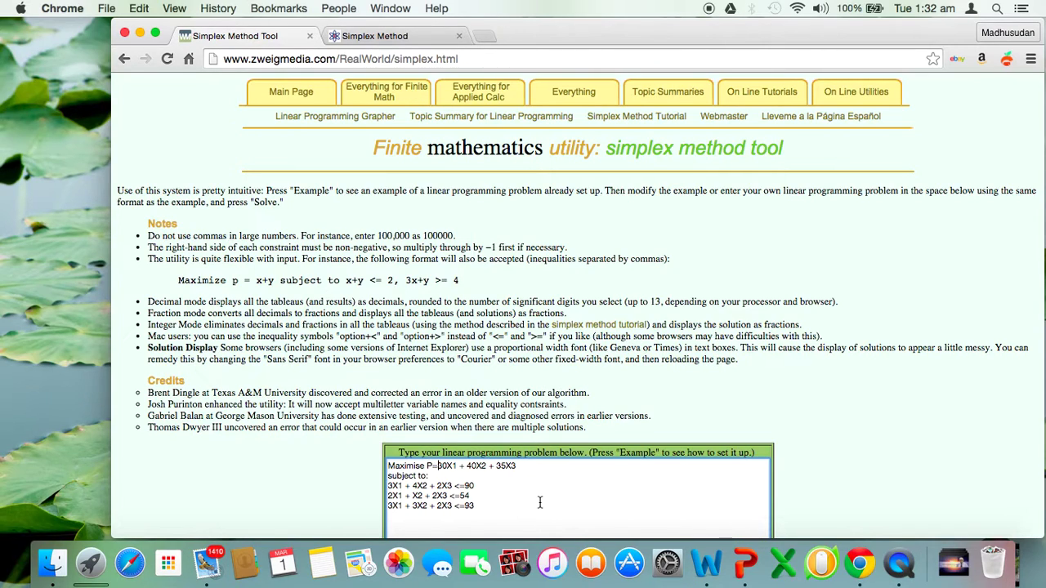
# Set the simplex tool's mode to Fraction and solve the entered problem.
pyautogui.scroll(-3, 539, 502)
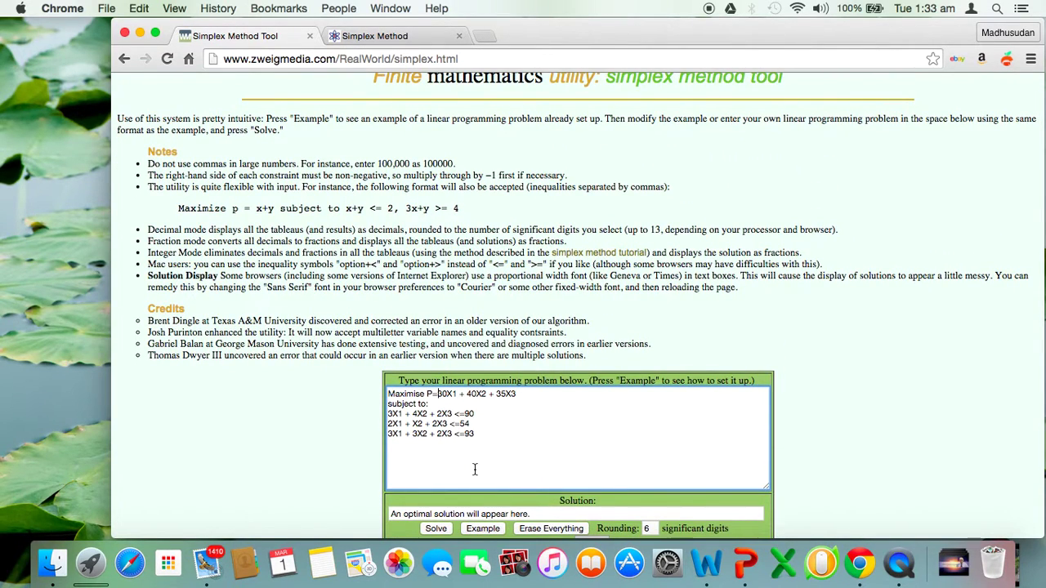
pyautogui.scroll(-3, 474, 469)
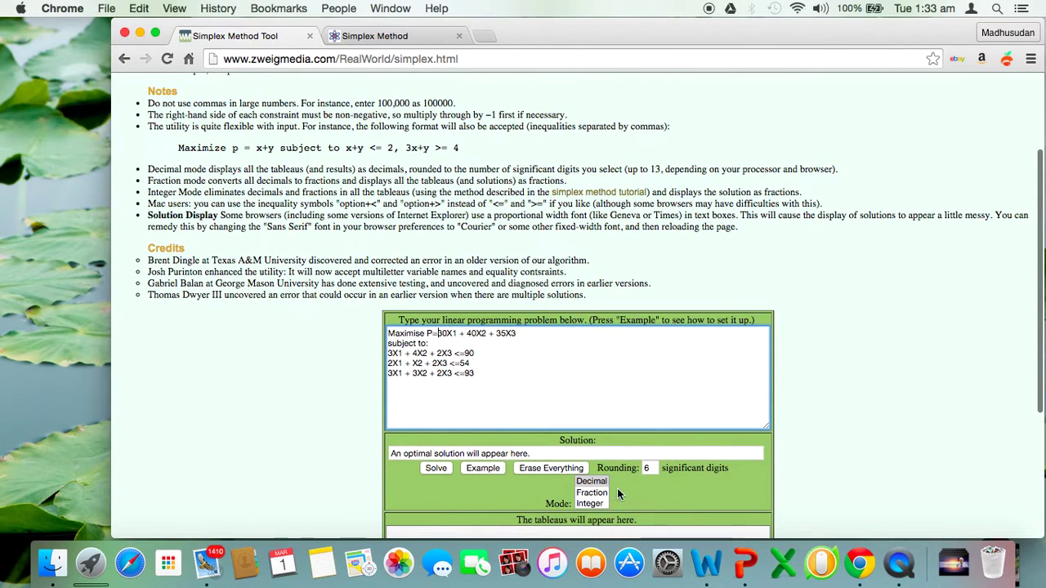
pyautogui.click(600, 485)
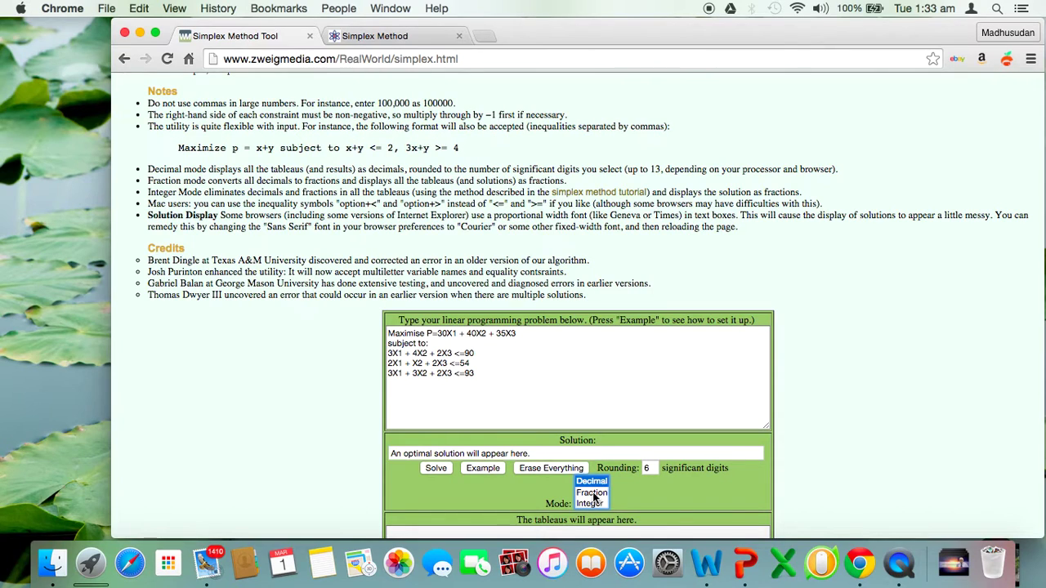
pyautogui.click(592, 494)
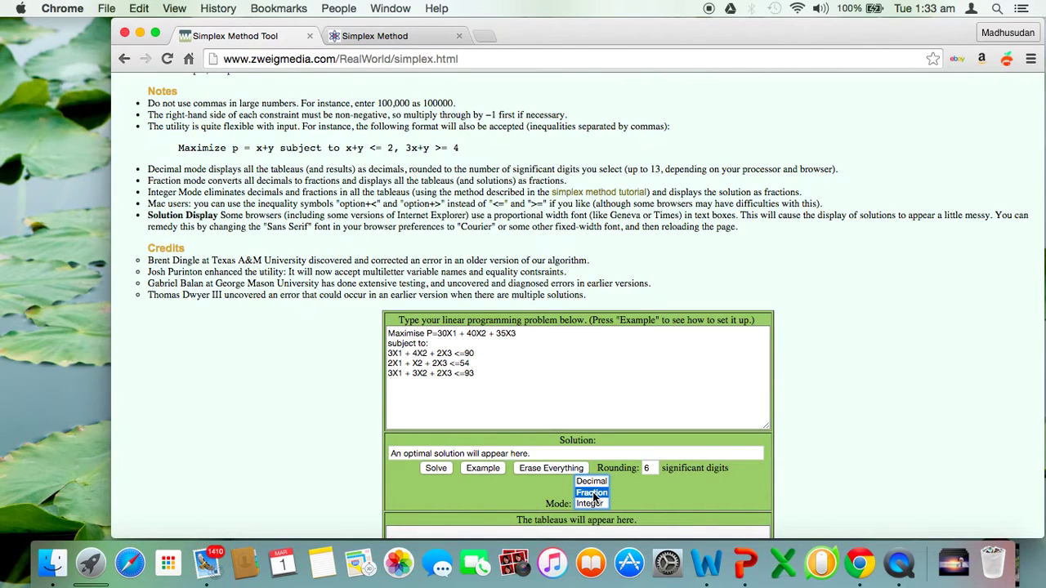
pyautogui.click(434, 469)
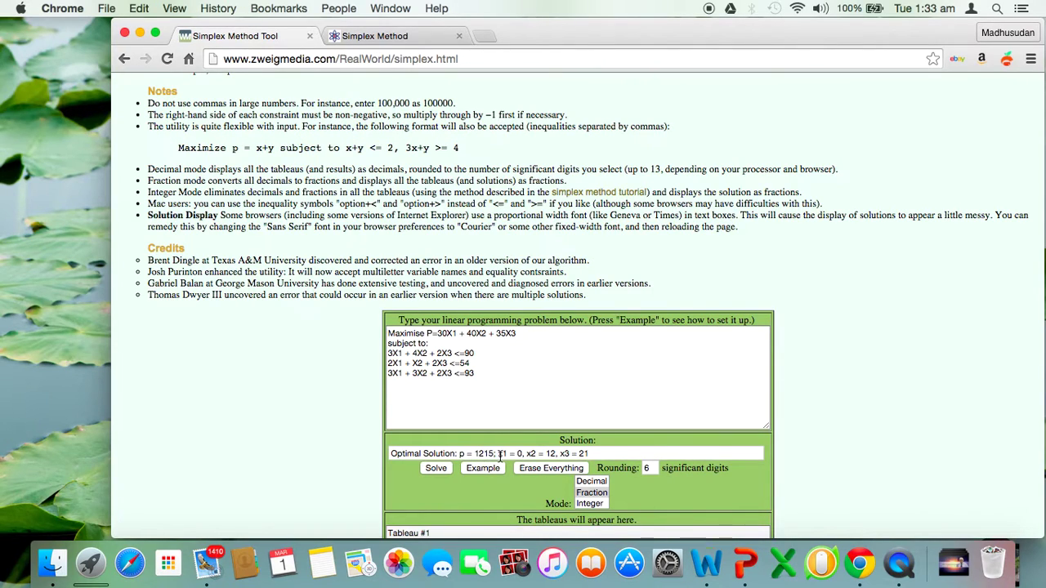
# Examine the optimal solution and go through the generated simplex tableaus from first to last.
pyautogui.click(551, 456)
pyautogui.scroll(-3, 653, 471)
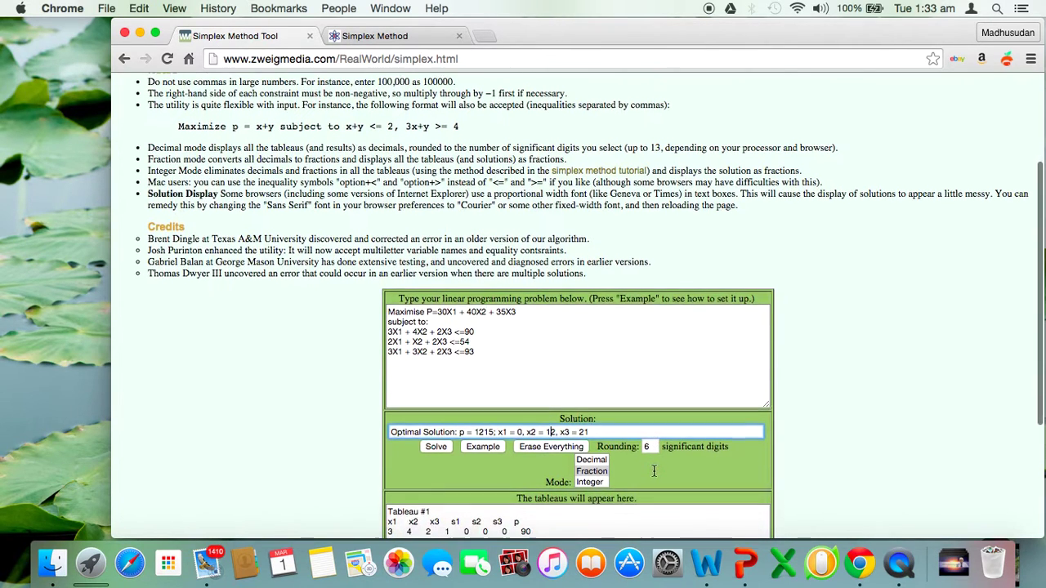
pyautogui.scroll(-2, 654, 474)
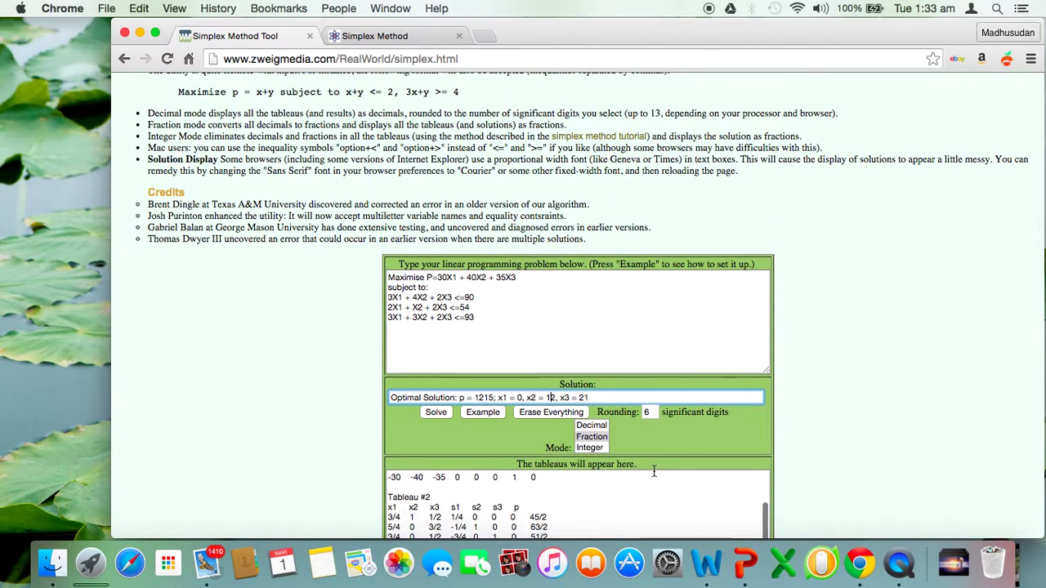
pyautogui.scroll(-3, 852, 452)
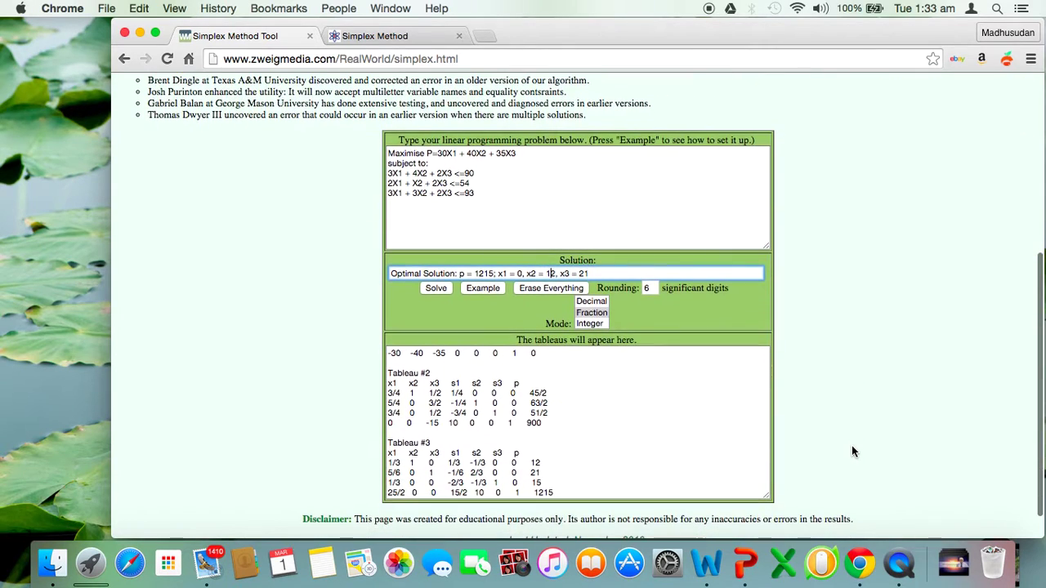
pyautogui.scroll(2, 704, 446)
pyautogui.scroll(2, 704, 446)
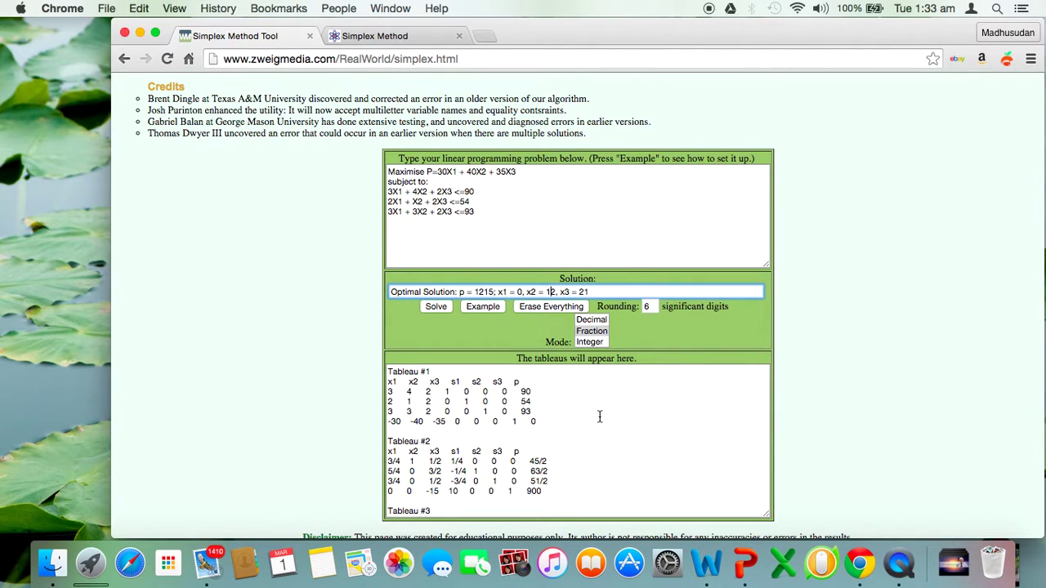
pyautogui.scroll(-1, 599, 416)
pyautogui.scroll(-1, 599, 417)
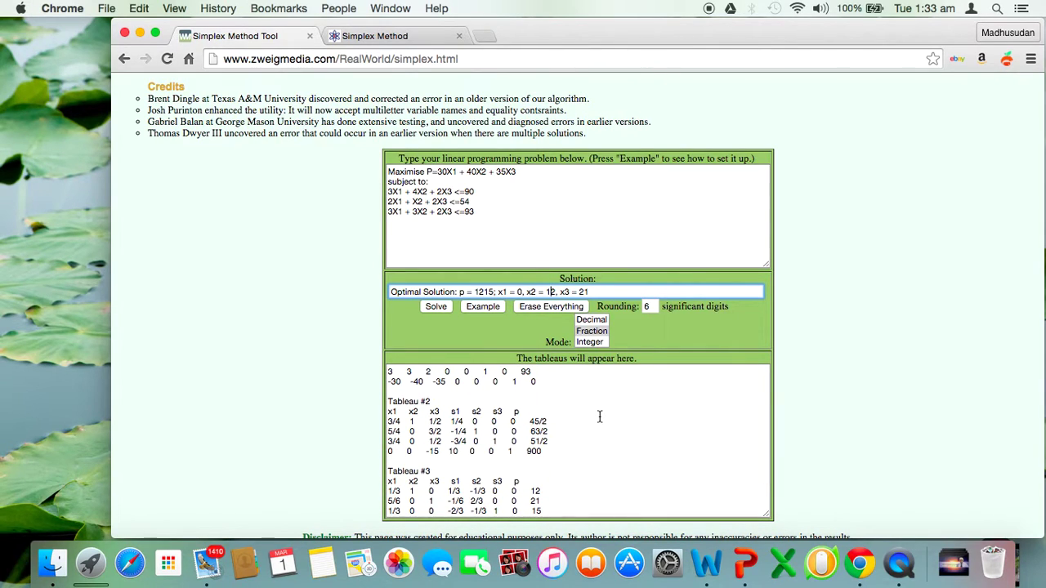
pyautogui.scroll(2, 599, 417)
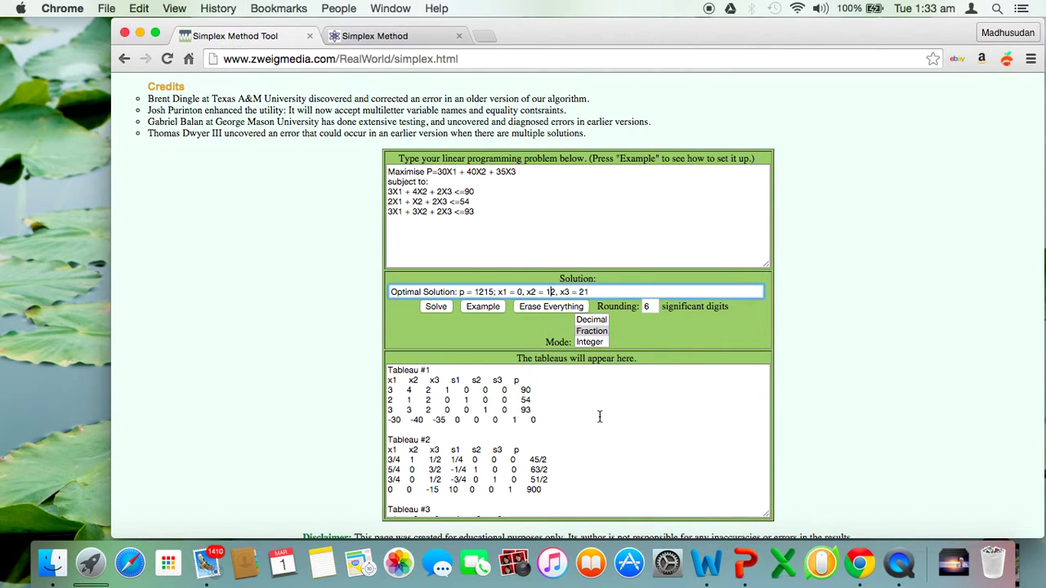
pyautogui.scroll(-2, 599, 416)
pyautogui.scroll(-3, 599, 417)
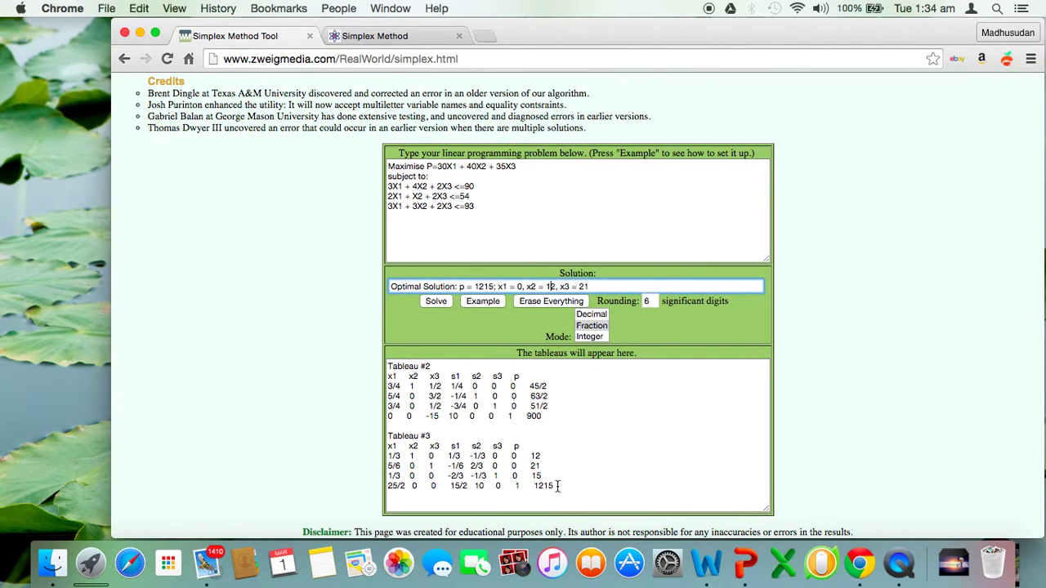
pyautogui.scroll(2, 558, 485)
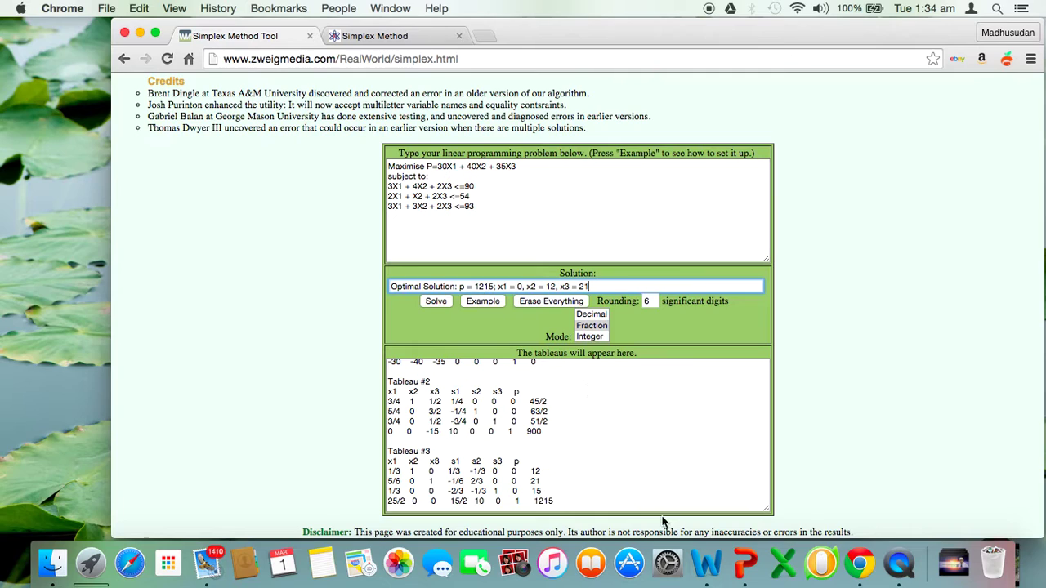
# Switch to PowerPoint and advance from the Question Number 1 formulation slide to the Final Solution slide with the three tableaus.
pyautogui.click(741, 565)
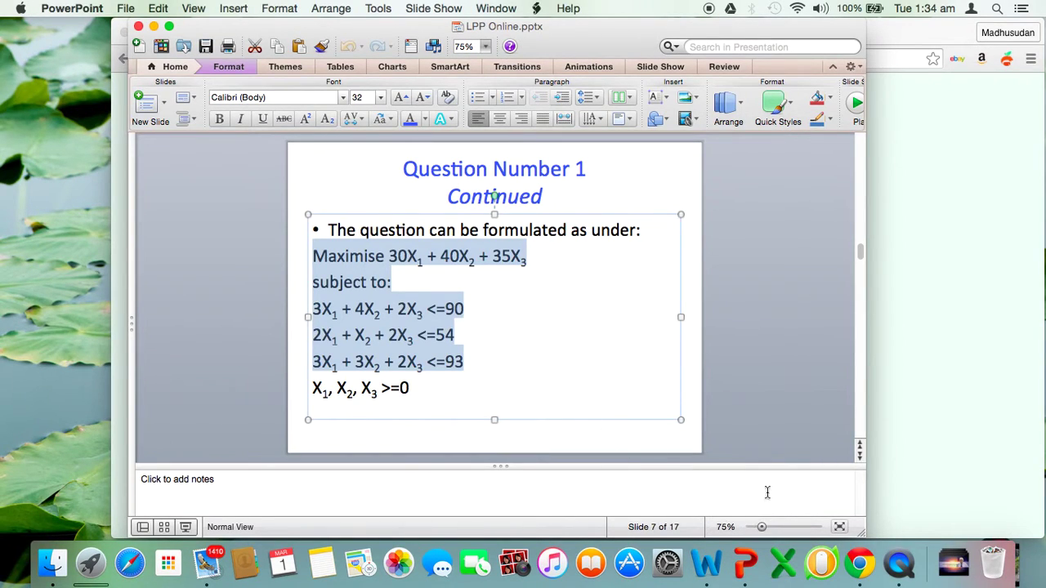
pyautogui.click(621, 427)
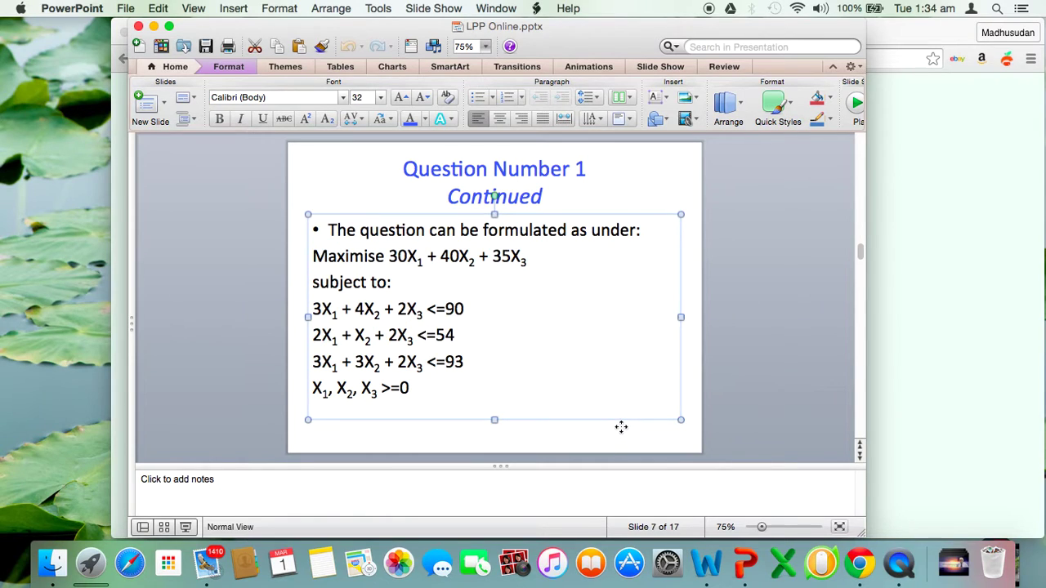
pyautogui.moveTo(621, 427); pyautogui.dragTo(621, 427)
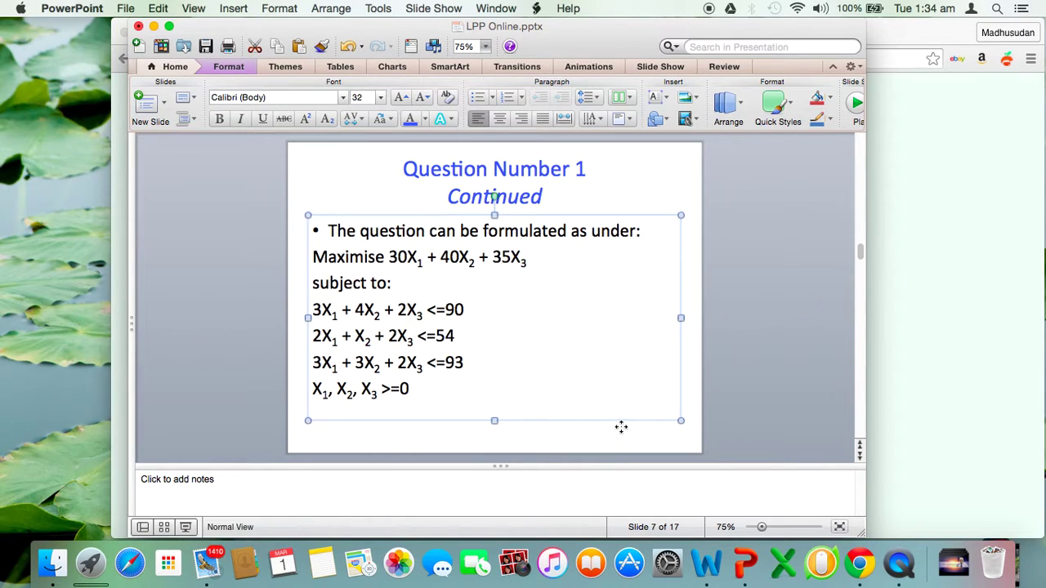
pyautogui.click(760, 400)
pyautogui.press('Down')
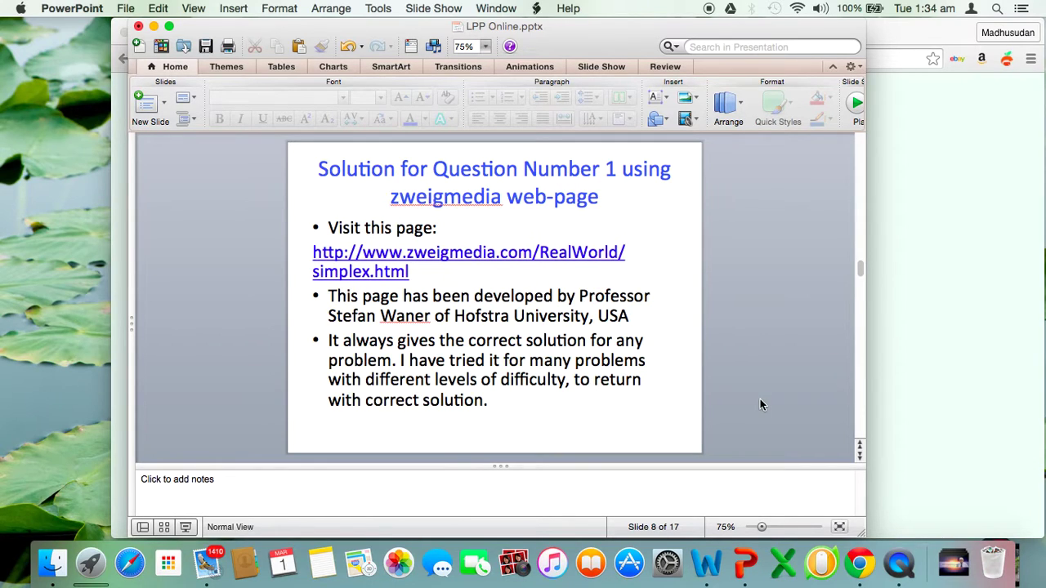
pyautogui.press('Down')
pyautogui.press('Down')
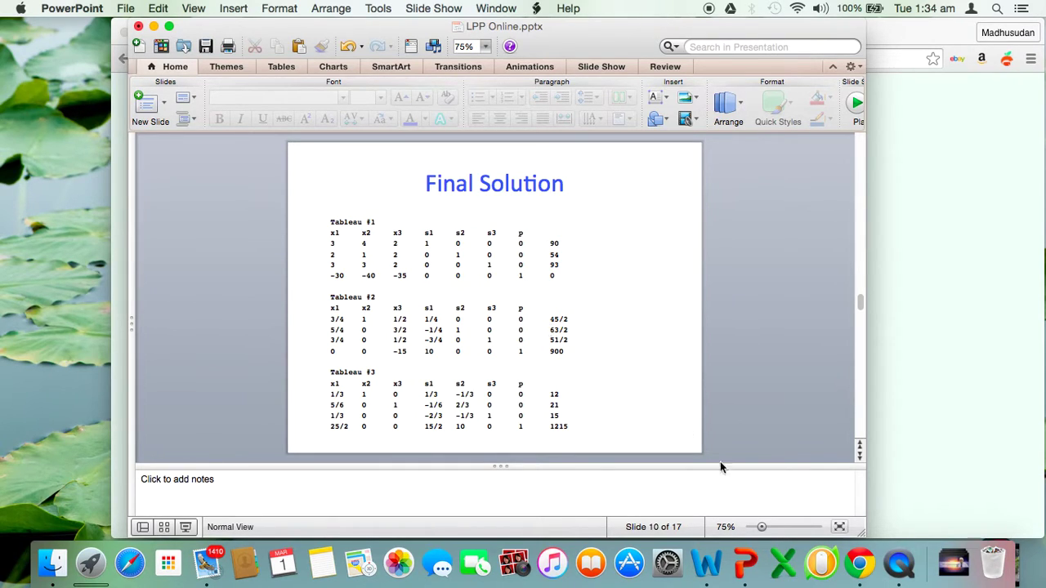
pyautogui.click(737, 549)
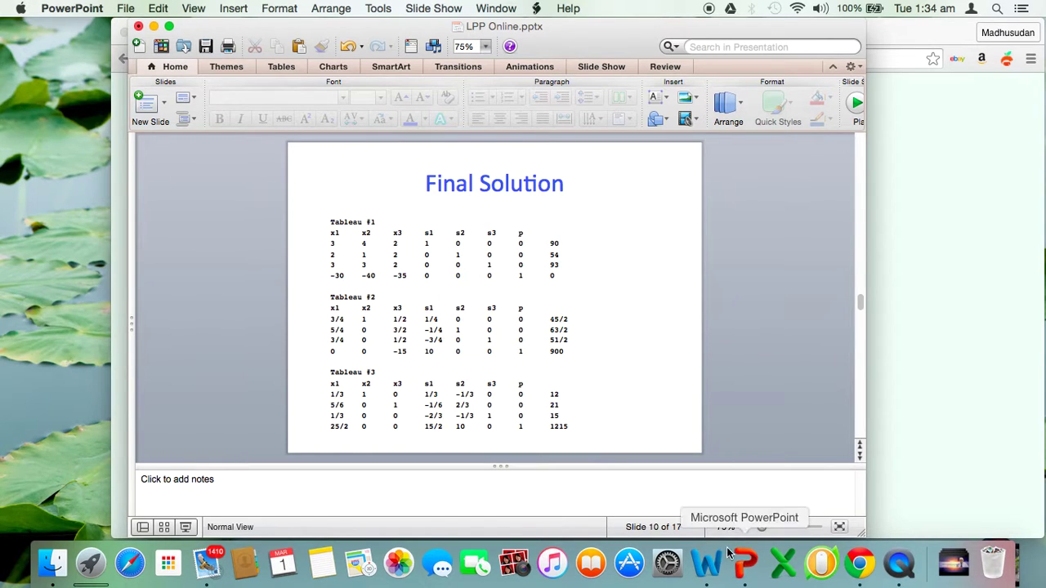
# Review the two Observations on the solutions slides against the Final Solution slide, ending on the atozmath web-page slide.
pyautogui.scroll(-2, 758, 430)
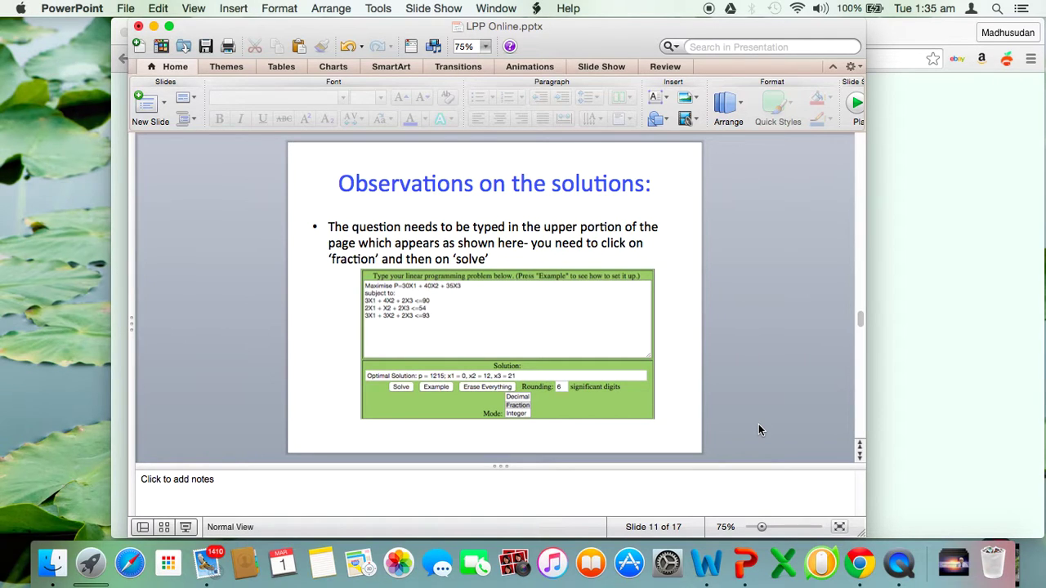
pyautogui.scroll(-2, 758, 430)
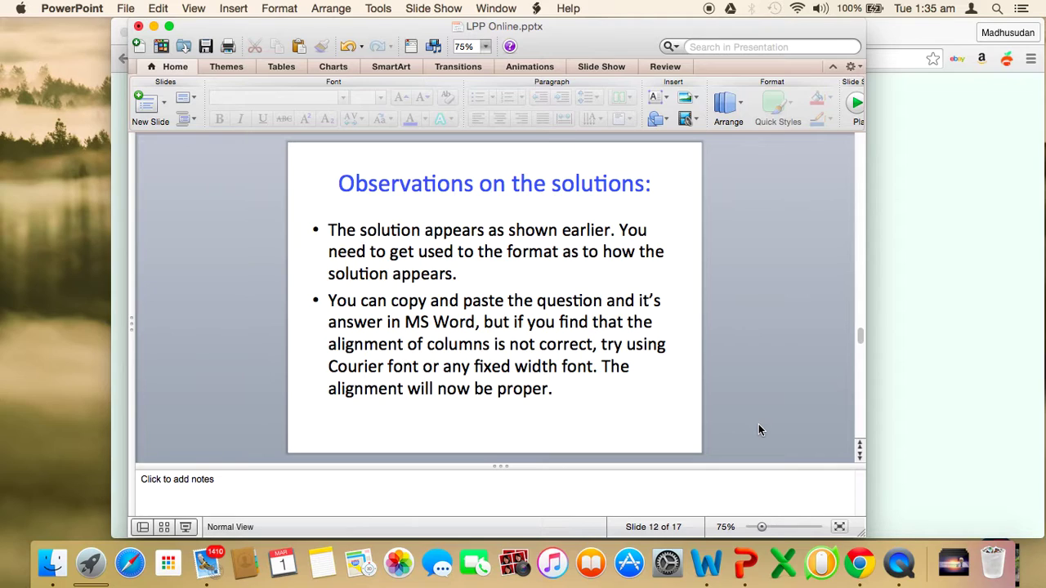
pyautogui.scroll(2, 758, 430)
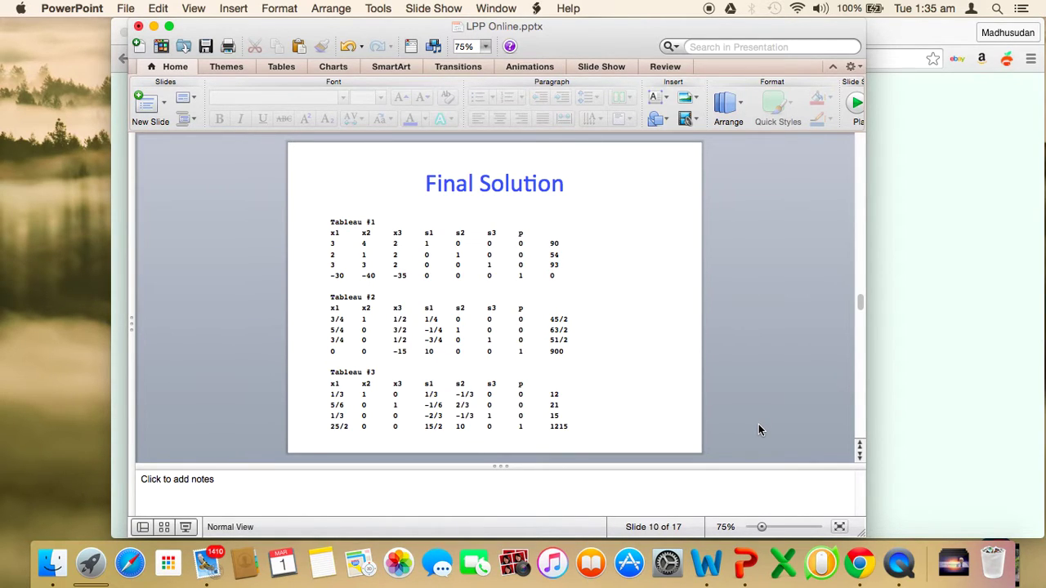
pyautogui.scroll(-2, 758, 430)
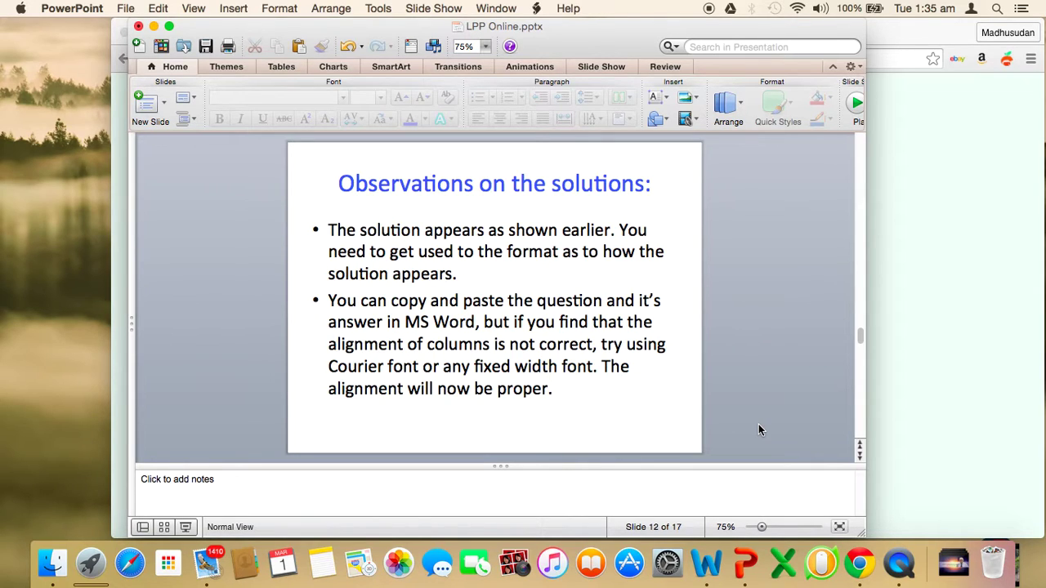
pyautogui.scroll(-2, 758, 425)
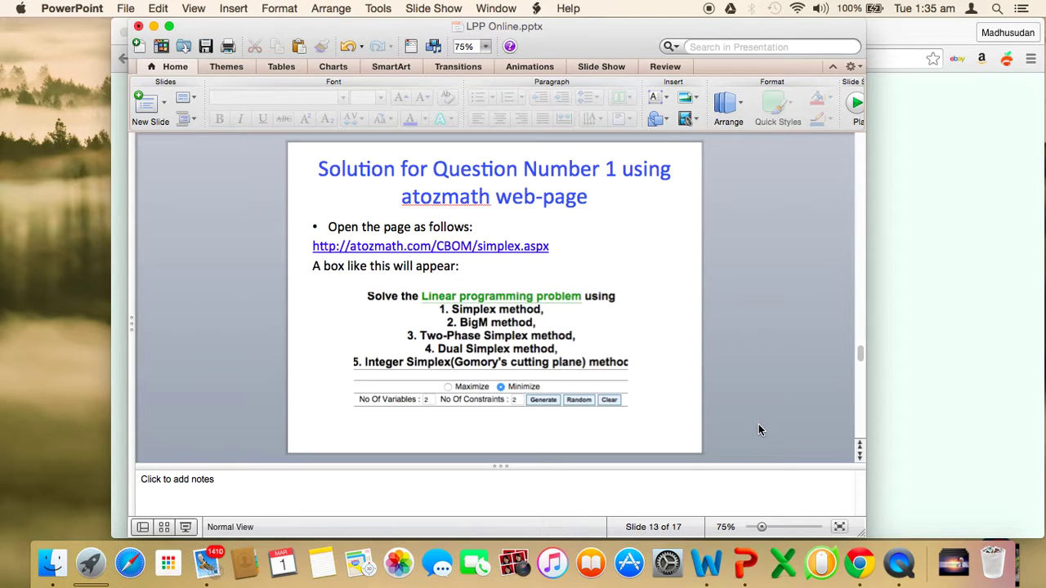
pyautogui.scroll(2, 758, 424)
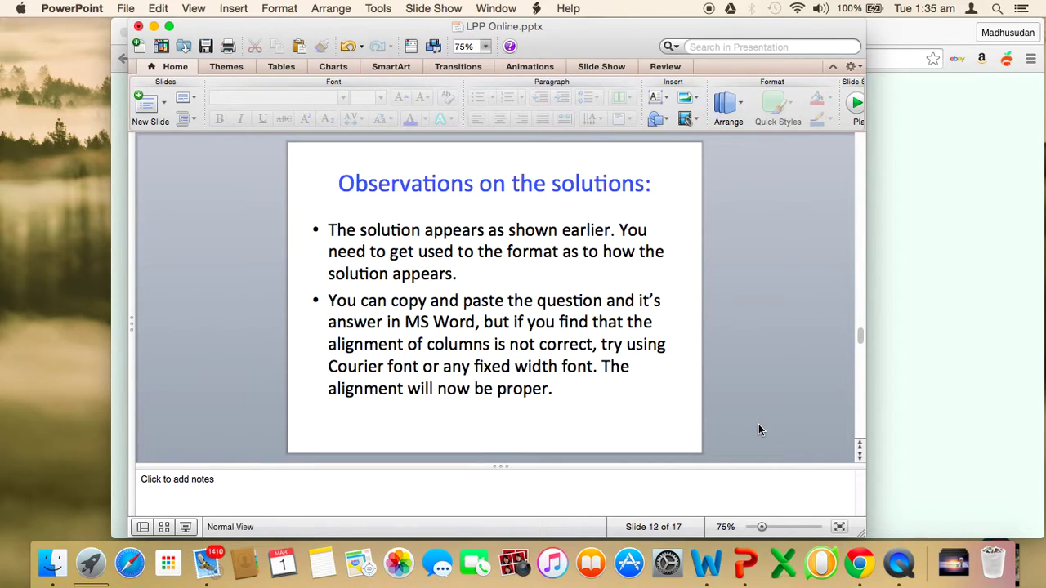
pyautogui.scroll(-2, 758, 425)
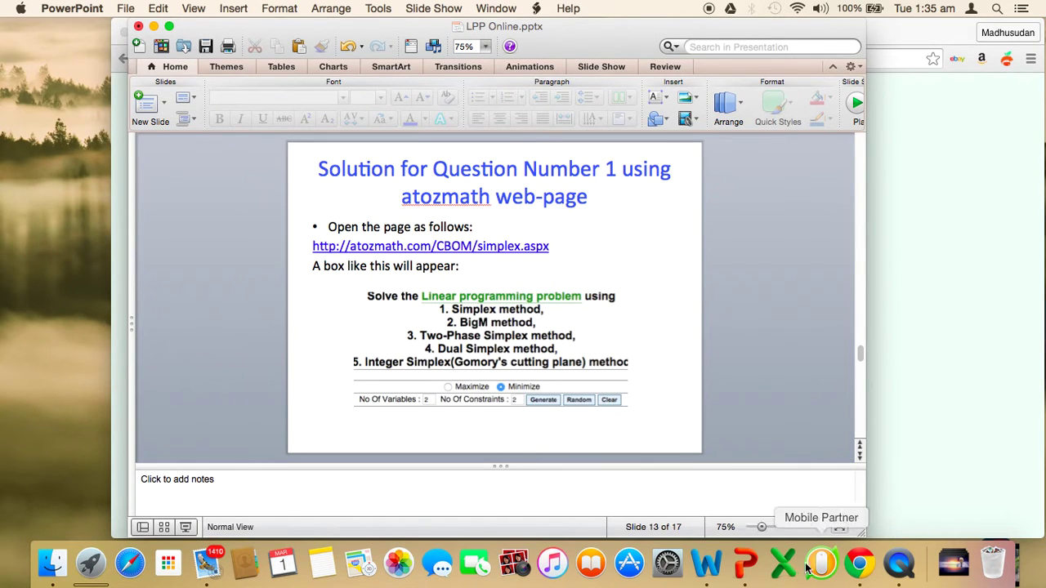
# Switch to the atozmath Simplex Method page in Chrome and compare its input box with the one on the PowerPoint slide.
pyautogui.click(862, 574)
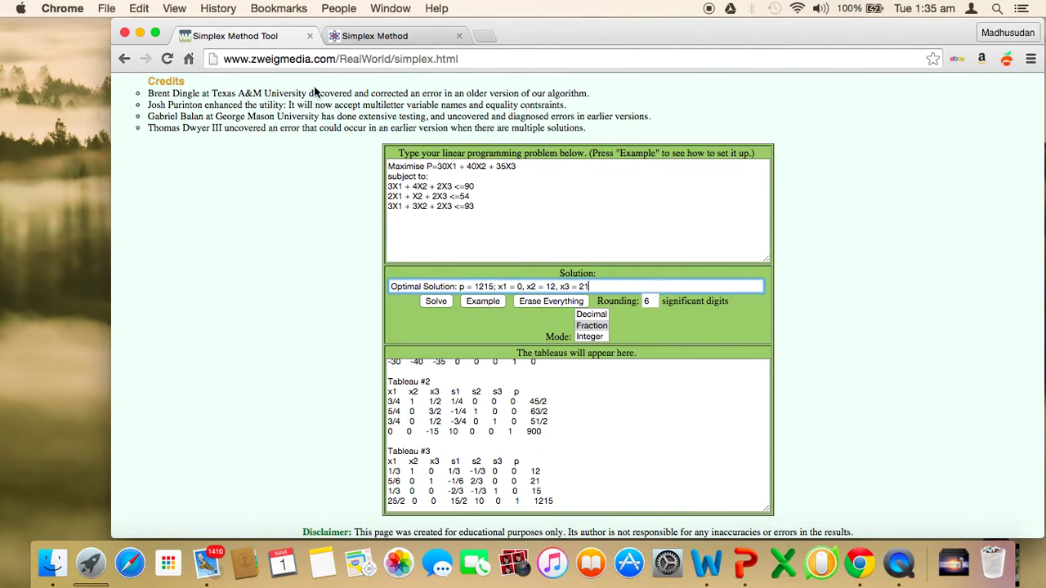
pyautogui.click(362, 38)
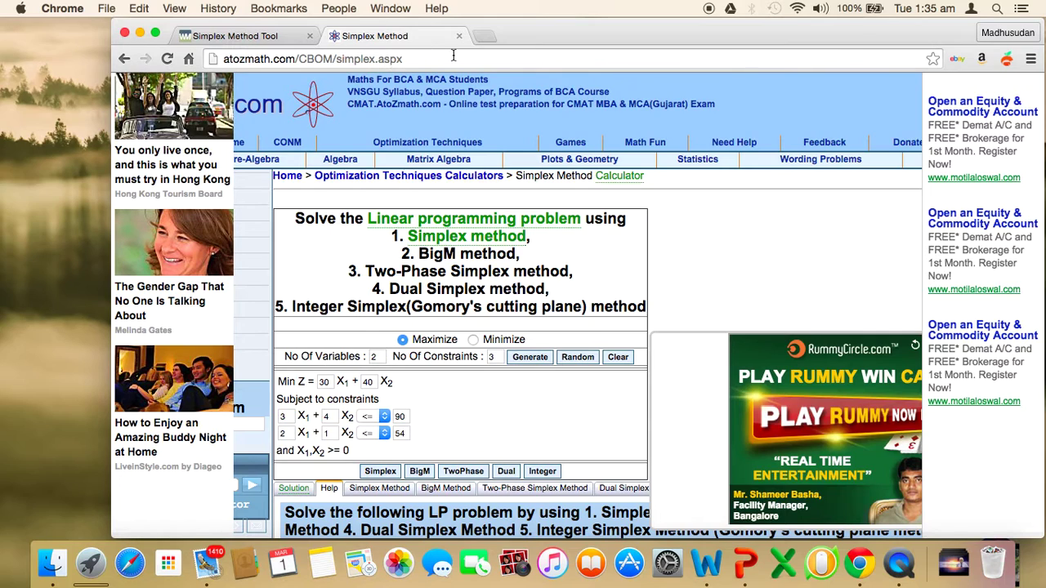
pyautogui.click(747, 565)
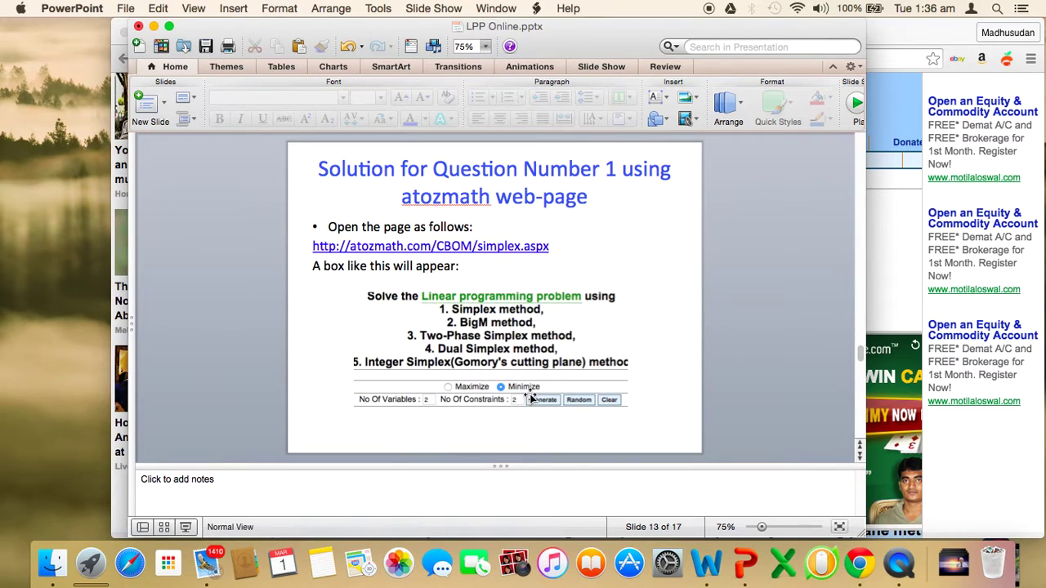
pyautogui.click(860, 564)
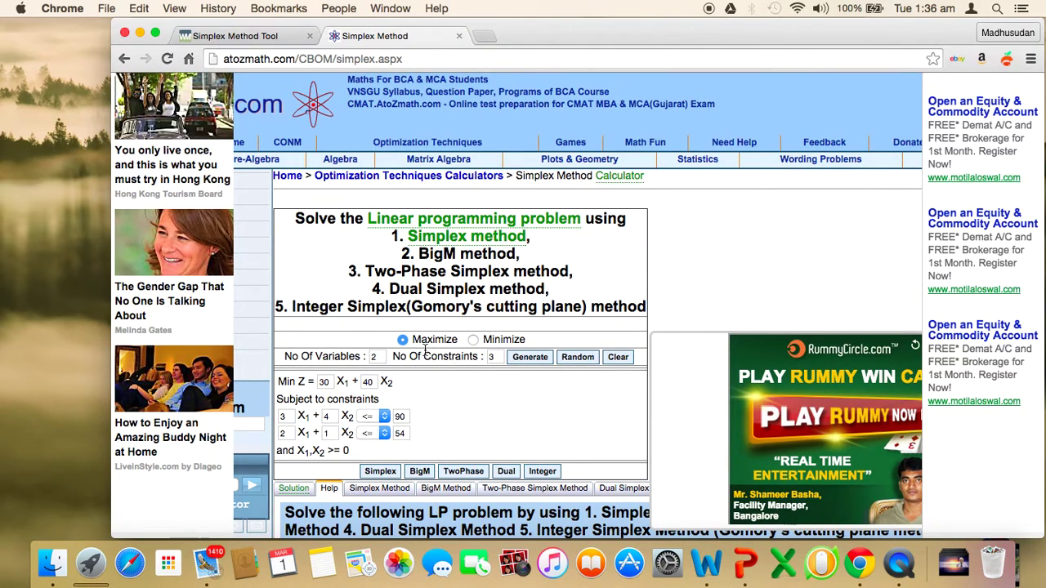
# Set the atozmath problem to Maximize with 3 variables and generate the coefficient form.
pyautogui.click(402, 340)
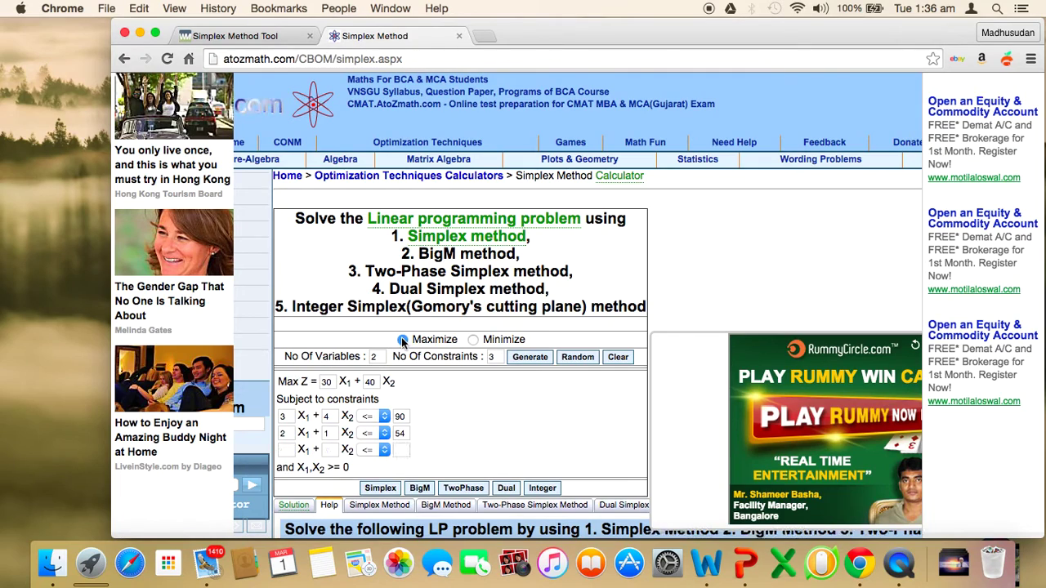
pyautogui.click(474, 340)
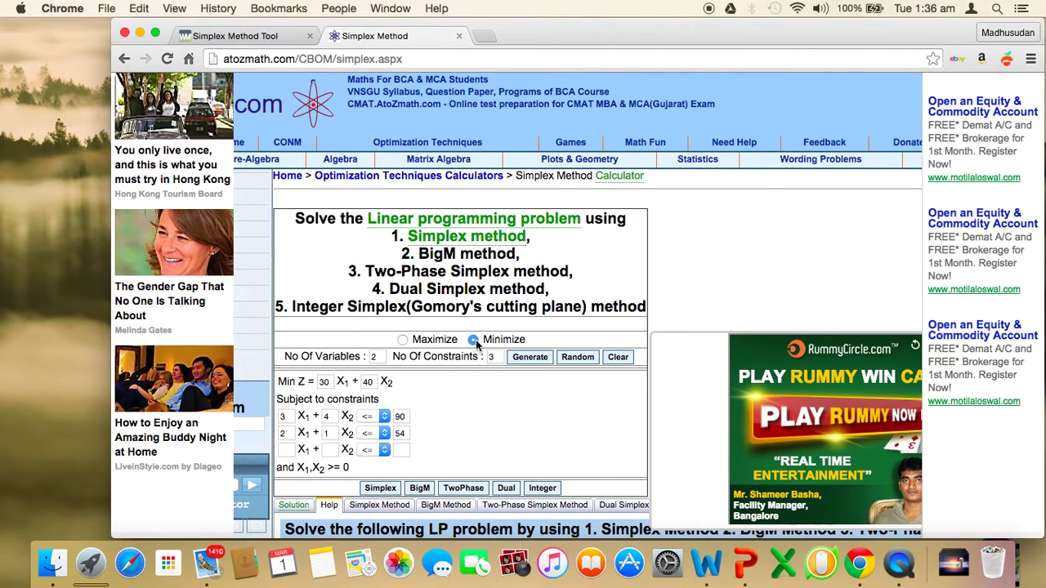
pyautogui.click(403, 342)
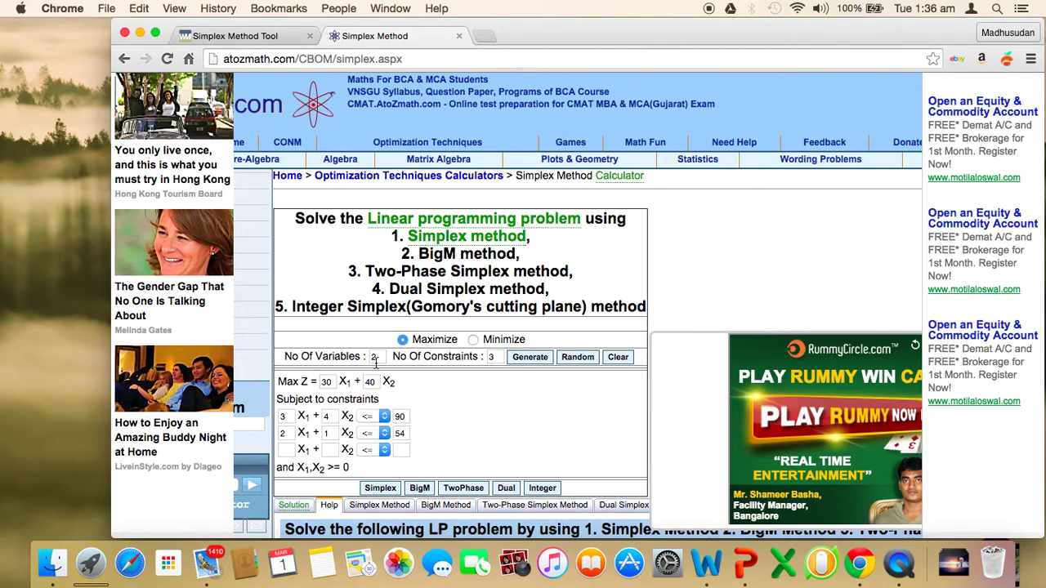
pyautogui.click(380, 360)
pyautogui.press('BackSpace')
pyautogui.write('3')
pyautogui.click(529, 357)
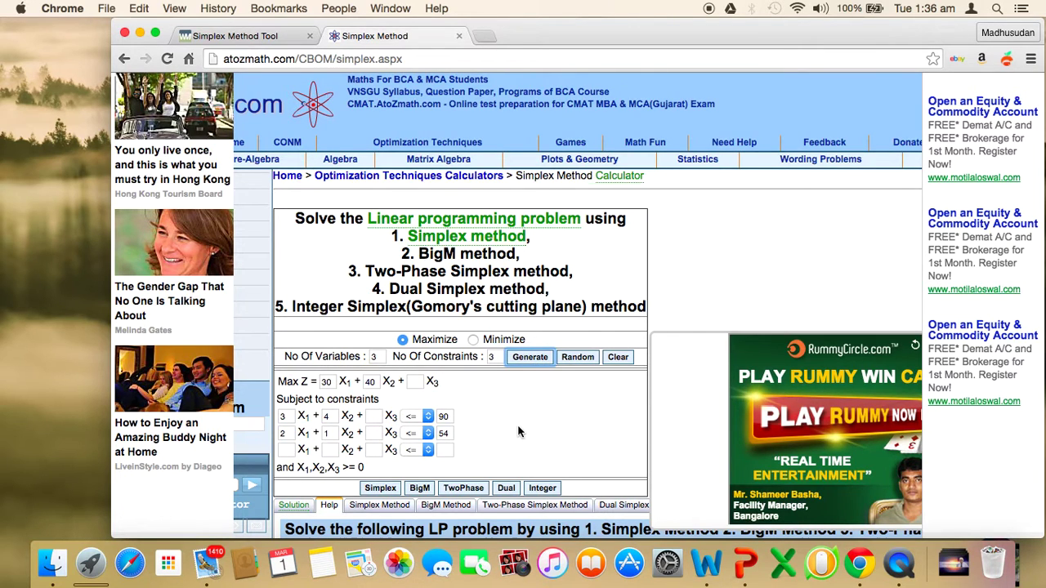
# Complete the objective function as 30X1 + 40X2 + 35X3 by entering 35 as the X3 coefficient.
pyautogui.scroll(-2, 517, 431)
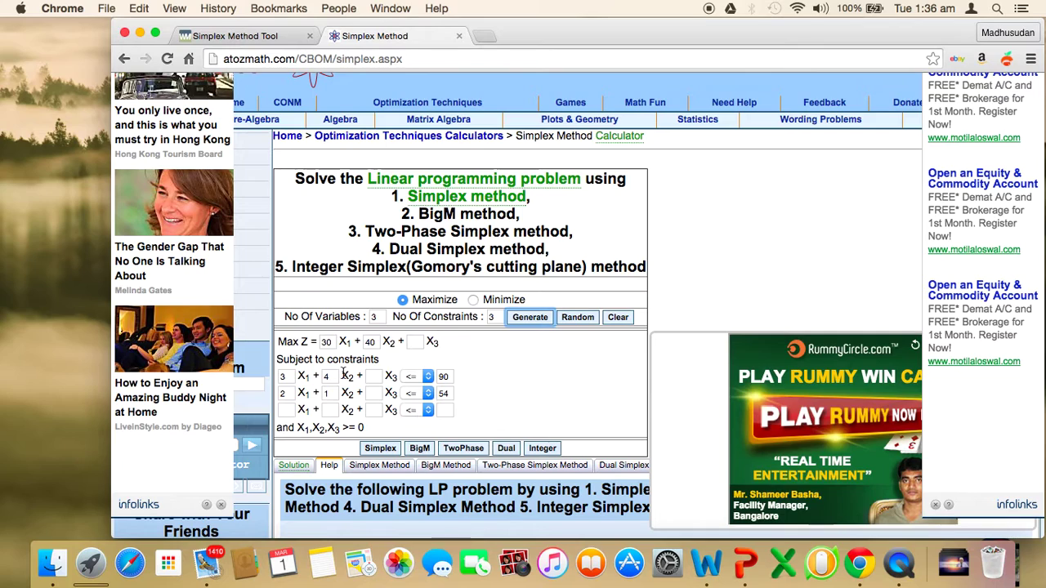
pyautogui.click(332, 342)
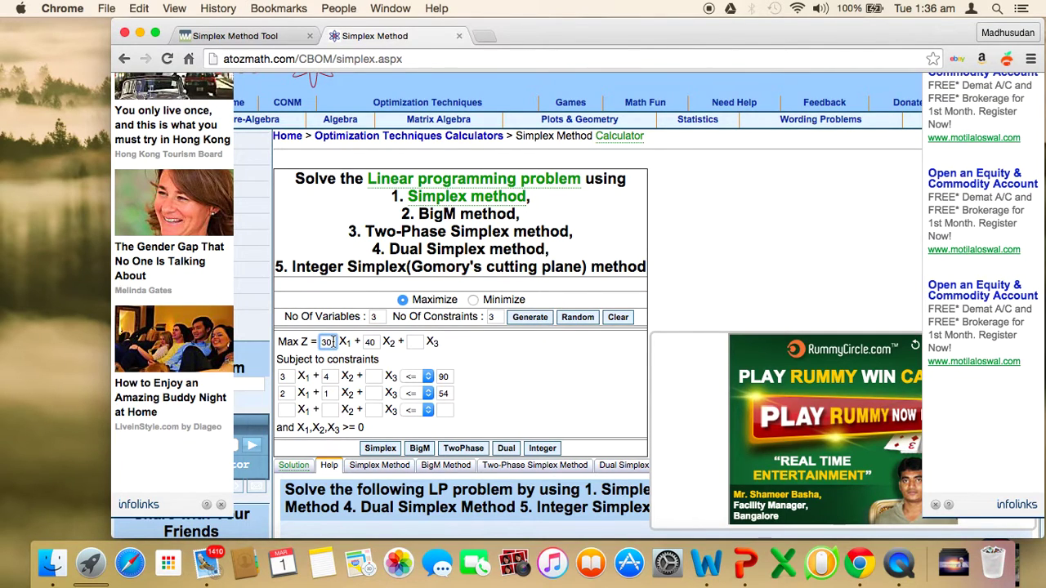
pyautogui.click(754, 567)
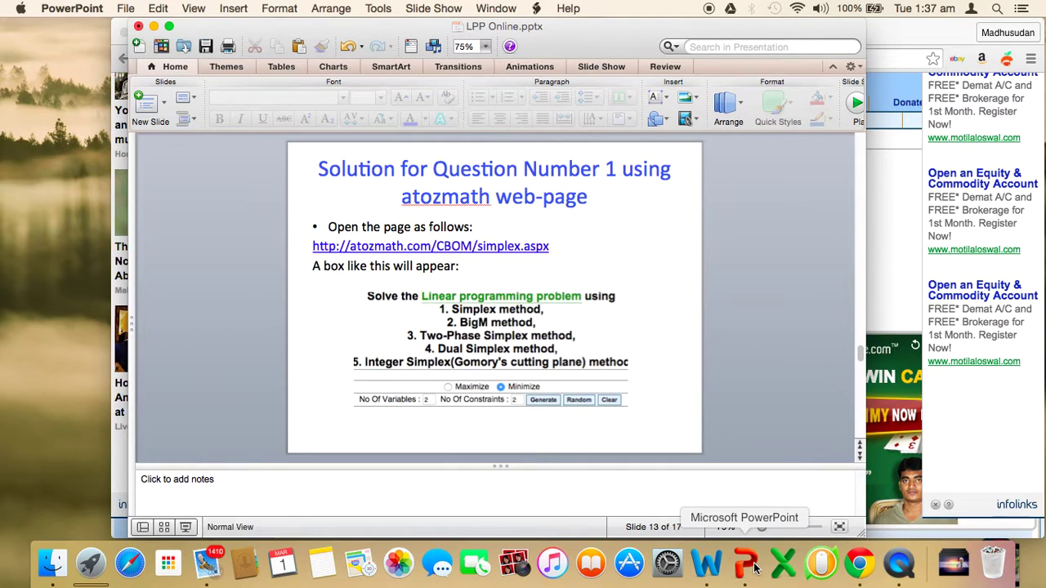
pyautogui.click(861, 564)
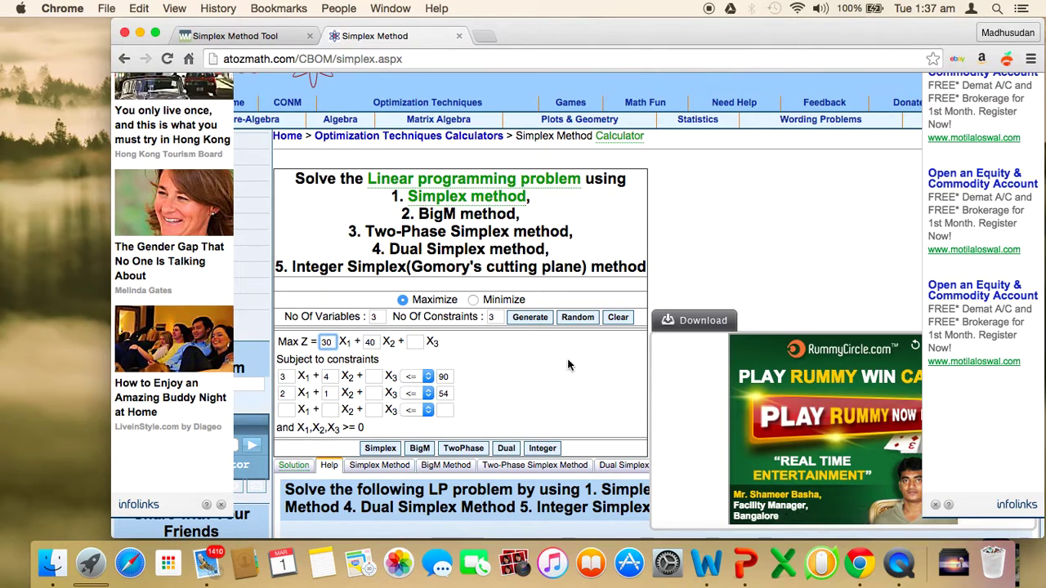
pyautogui.click(373, 342)
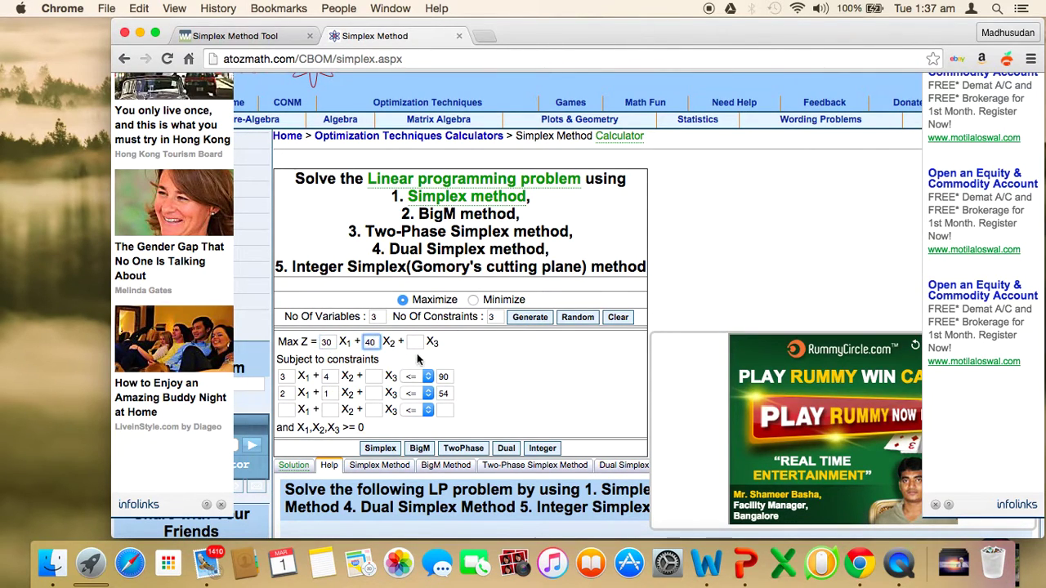
pyautogui.click(417, 342)
pyautogui.write('35')
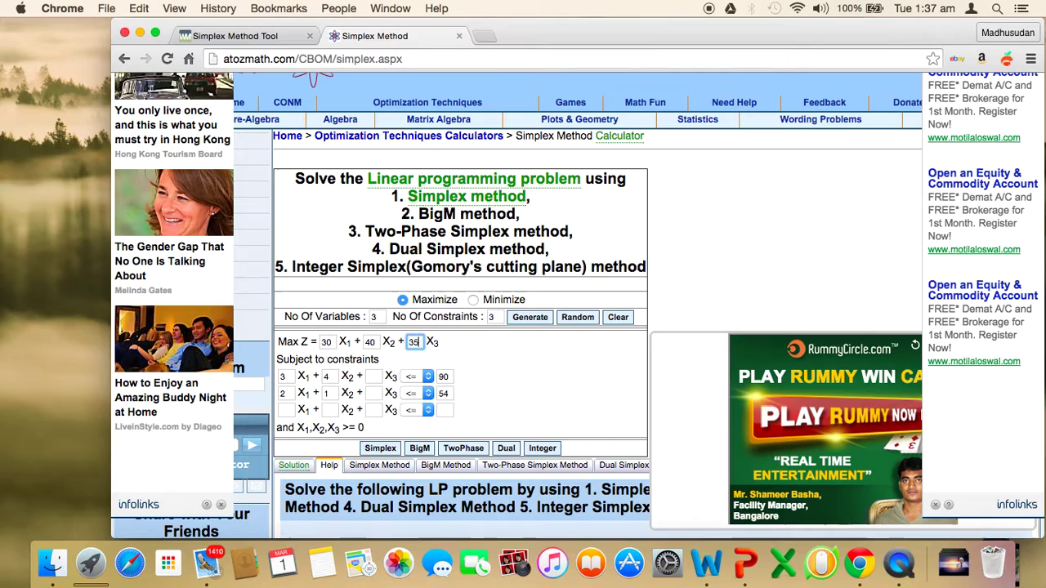
# Enter 2 as the X3 coefficient in both the first and the second constraint.
pyautogui.click(286, 376)
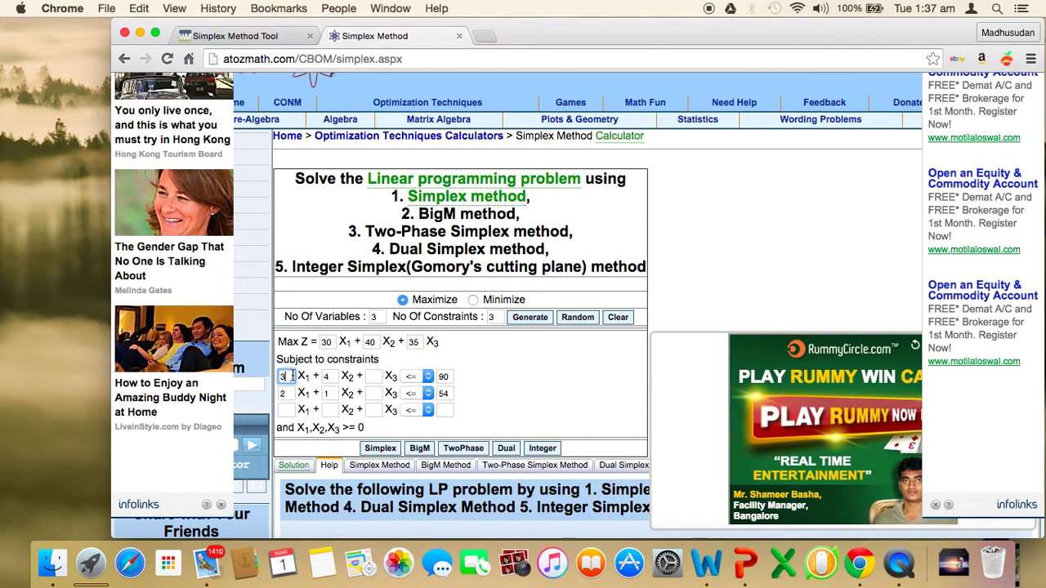
pyautogui.press('Tab')
pyautogui.press('Tab')
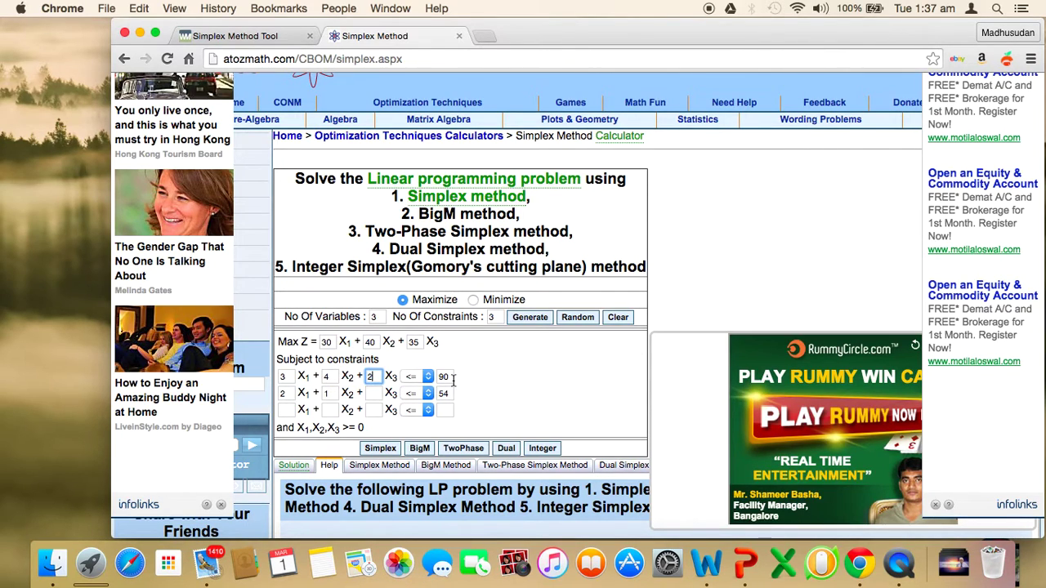
pyautogui.click(290, 393)
pyautogui.press('Tab')
pyautogui.press('Tab')
pyautogui.write('2')
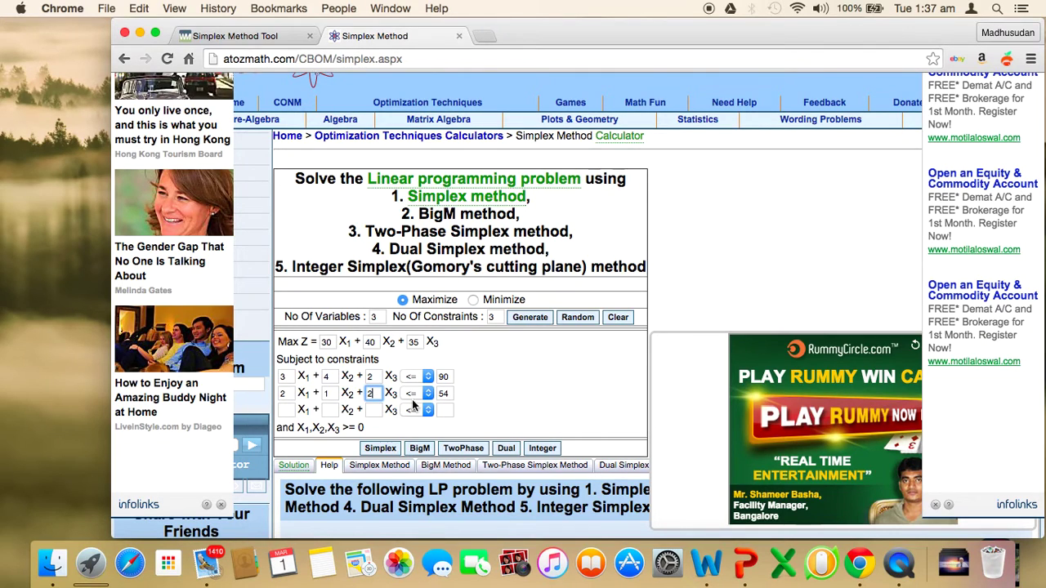
pyautogui.click(446, 393)
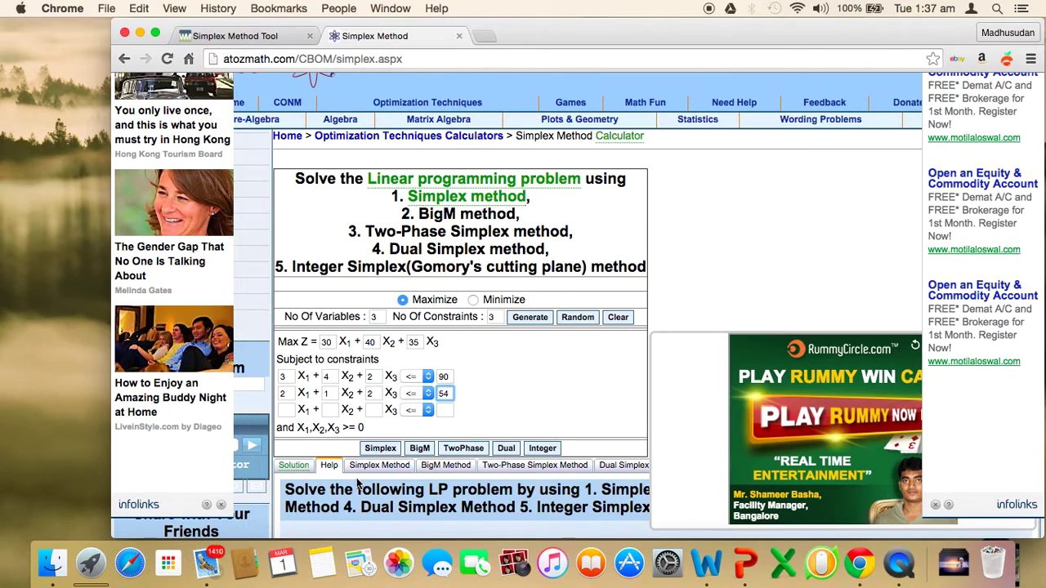
# Enter the third constraint as 3X1 + 3X2 + 2X3 <= 93 in the atozmath coefficient form.
pyautogui.click(287, 410)
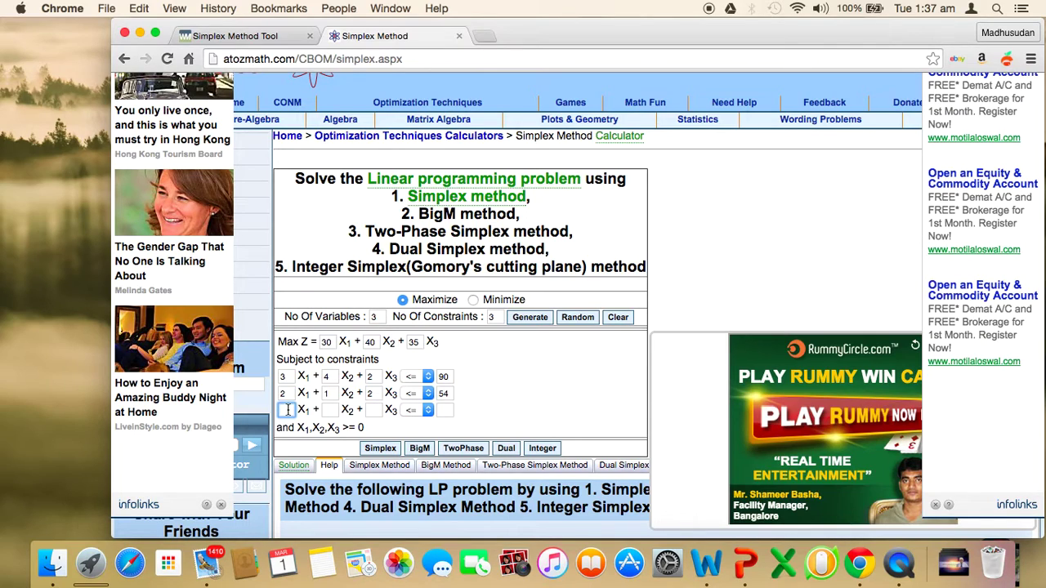
pyautogui.write('3')
pyautogui.click(330, 410)
pyautogui.write('3')
pyautogui.click(373, 411)
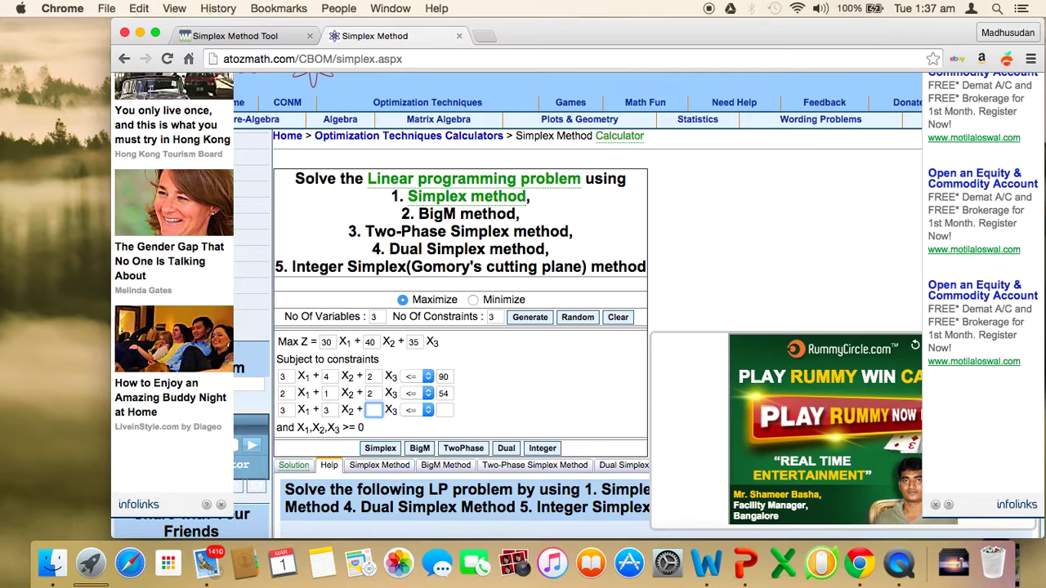
pyautogui.write('2')
pyautogui.press('Tab')
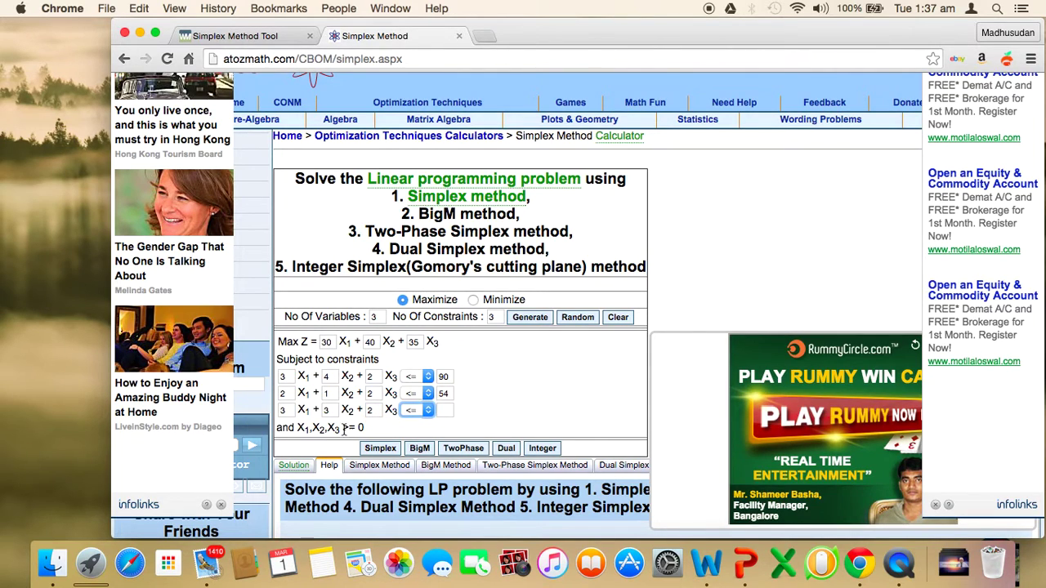
pyautogui.click(452, 411)
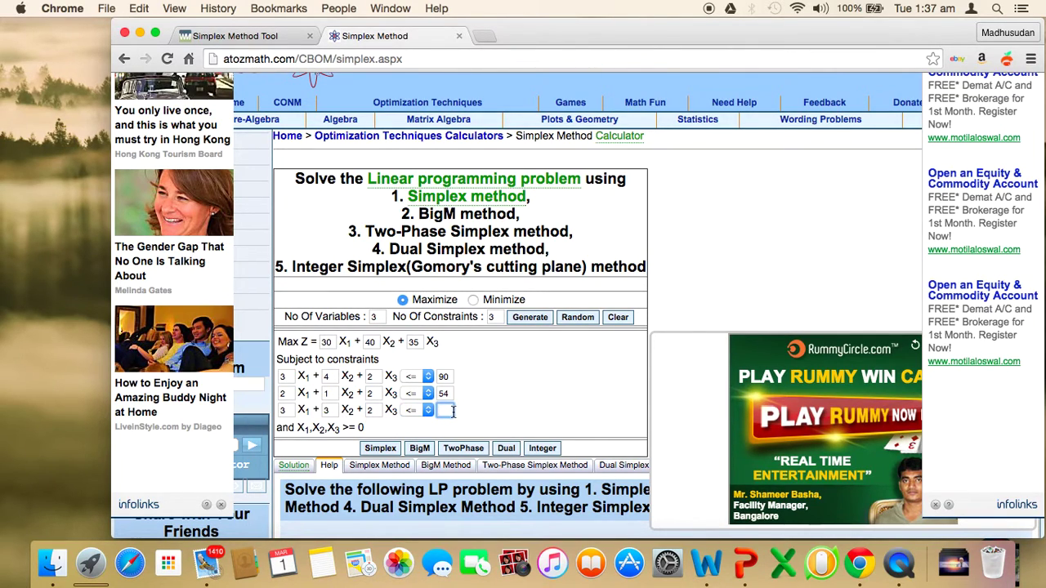
pyautogui.write('93')
# Solve the problem with the Simplex method and review the first tableau and its row operations in the solution.
pyautogui.scroll(-1, 550, 378)
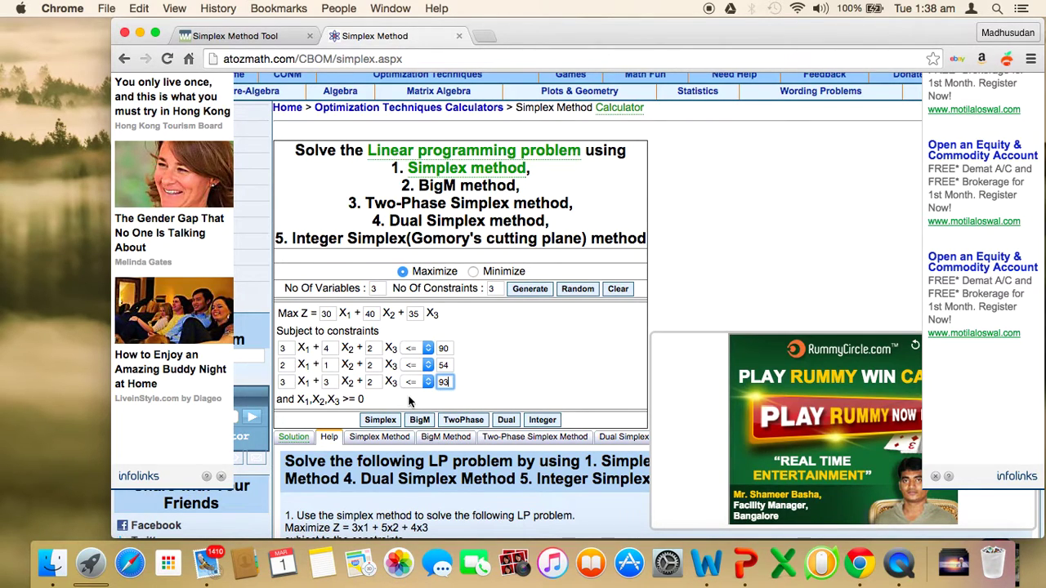
pyautogui.click(380, 420)
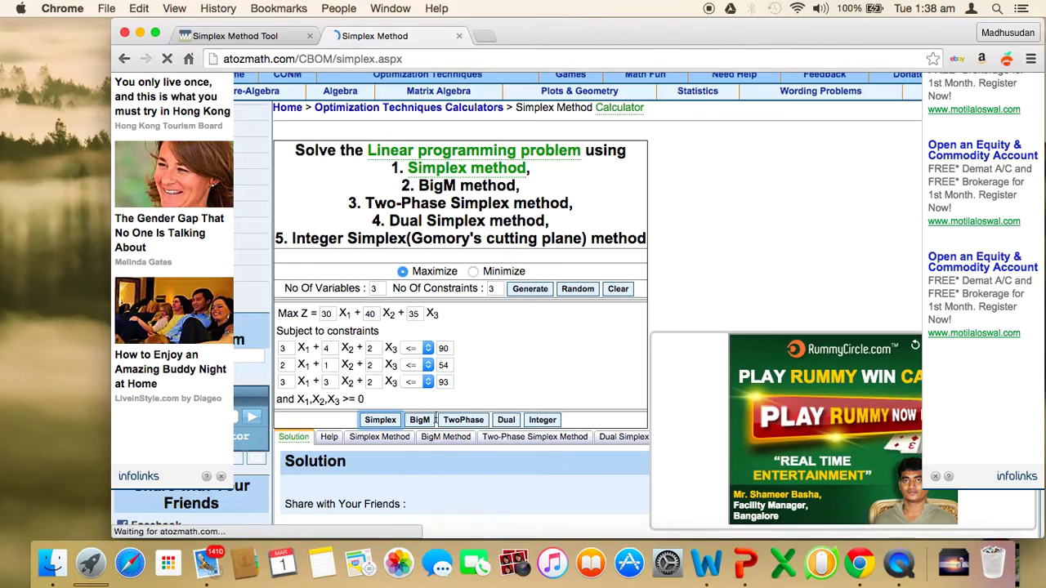
pyautogui.scroll(-3, 506, 421)
pyautogui.scroll(-8, 506, 420)
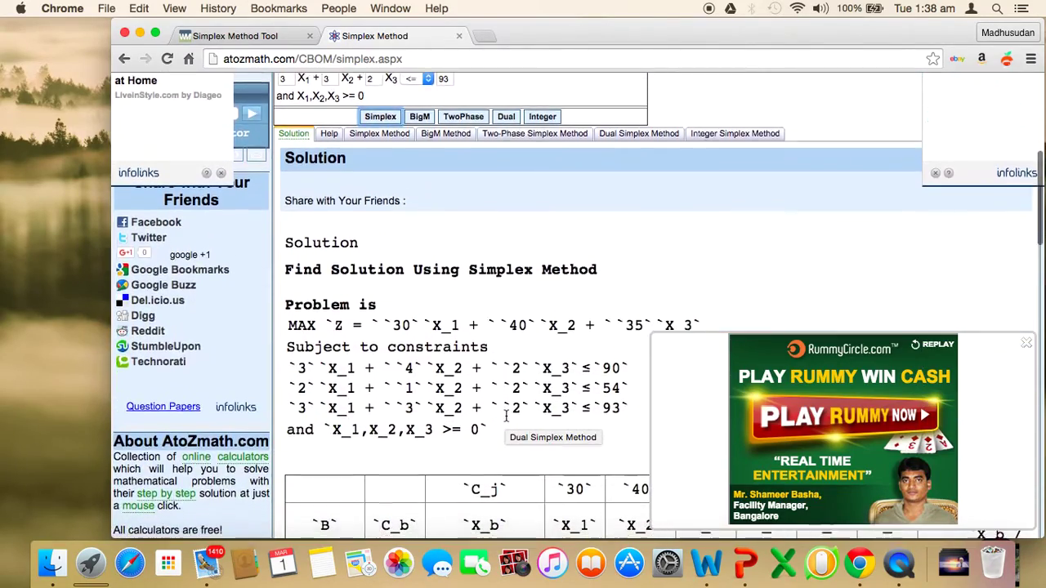
pyautogui.scroll(-4, 506, 421)
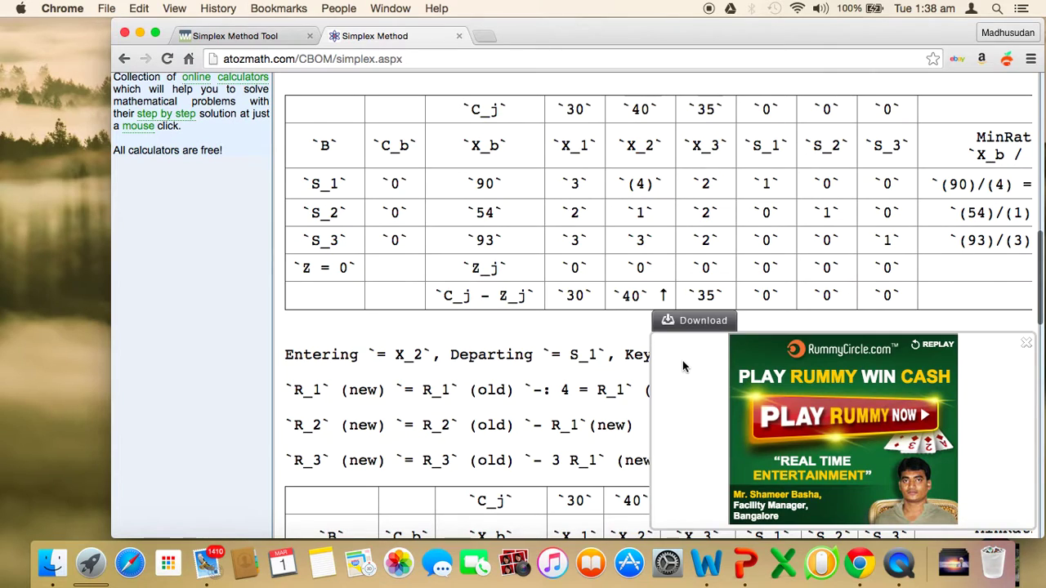
pyautogui.scroll(-2, 682, 361)
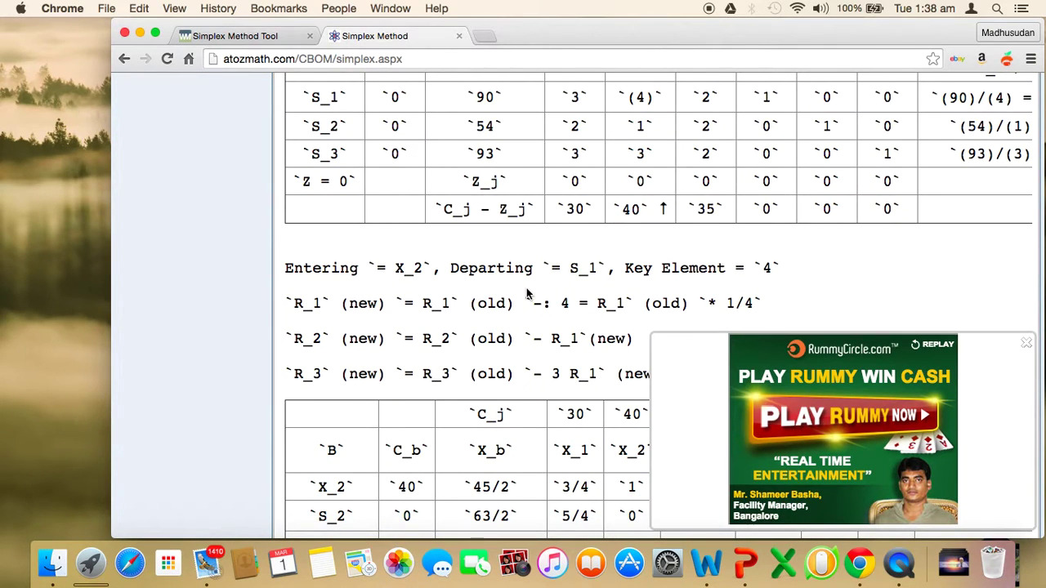
# Copy the entire solution page into the blank Word document and review the pasted tableaus back to the problem statement.
pyautogui.press('super+a')
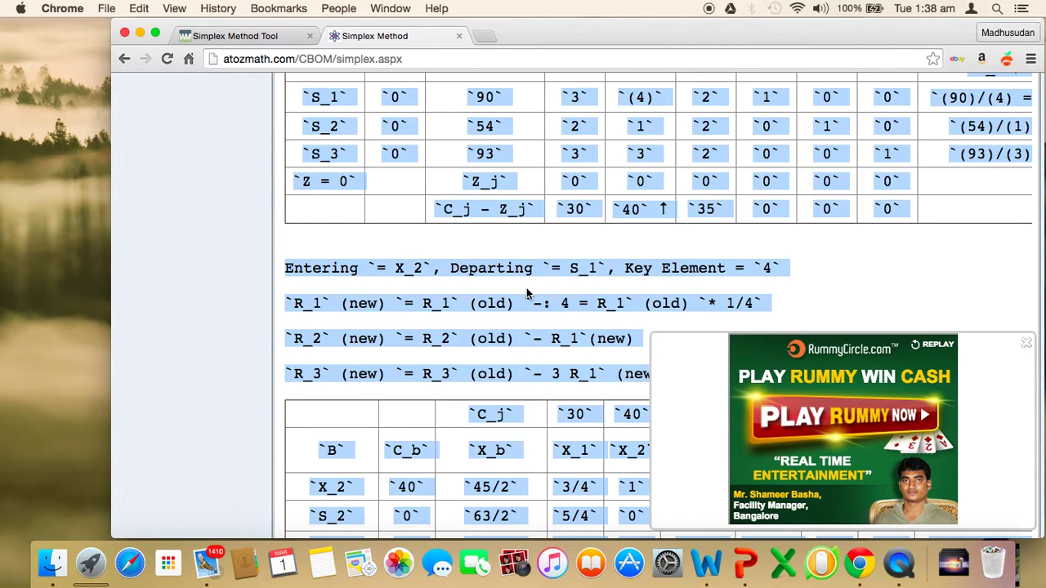
pyautogui.click(706, 564)
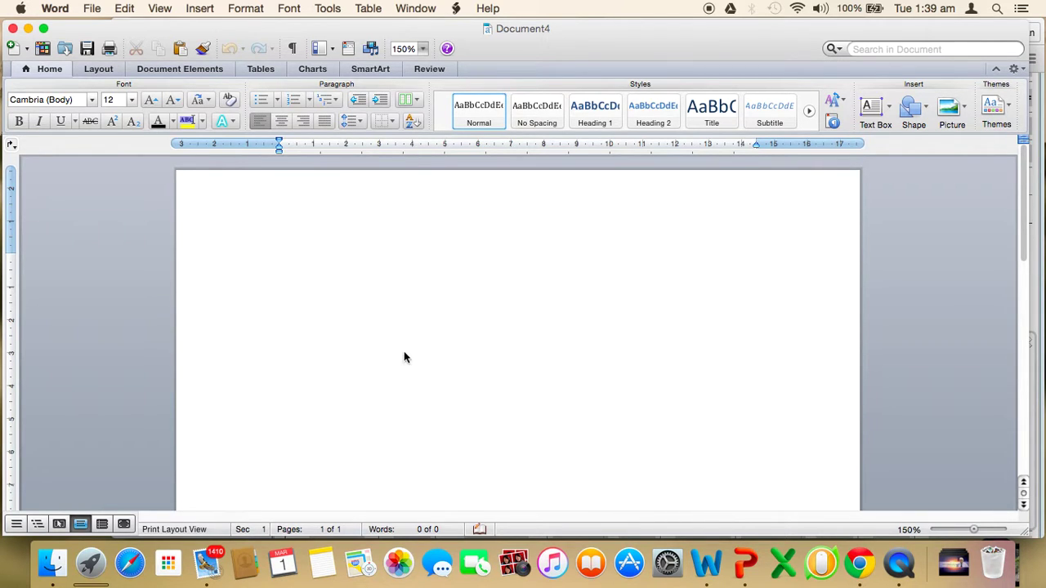
pyautogui.press('super+v')
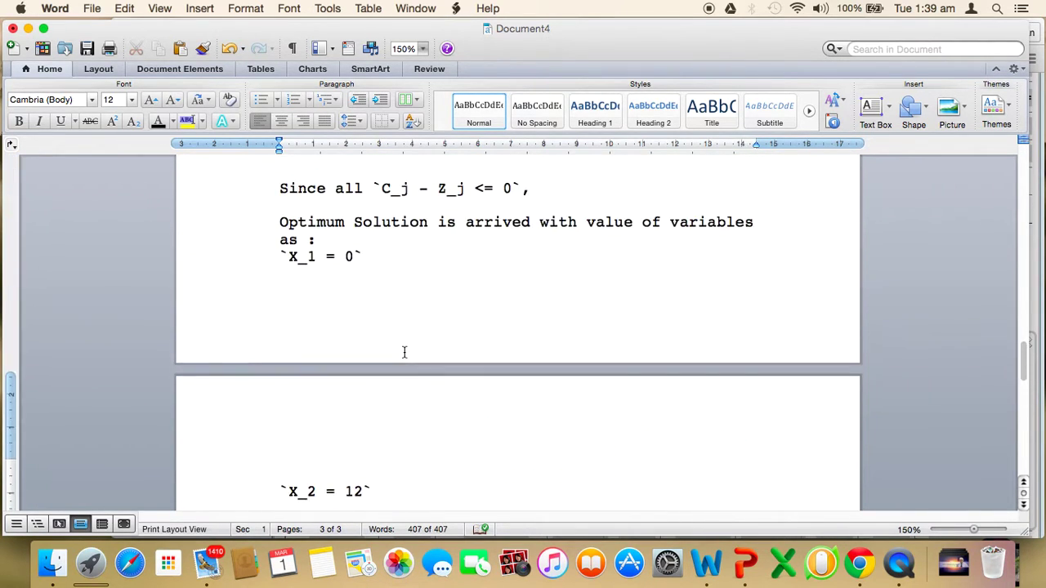
pyautogui.scroll(8, 403, 352)
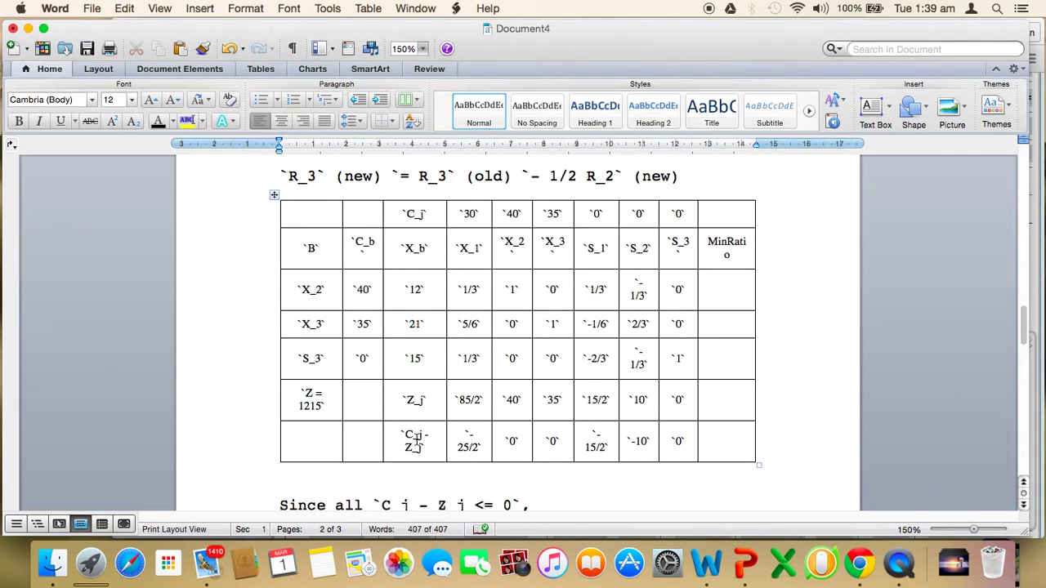
pyautogui.scroll(10, 416, 440)
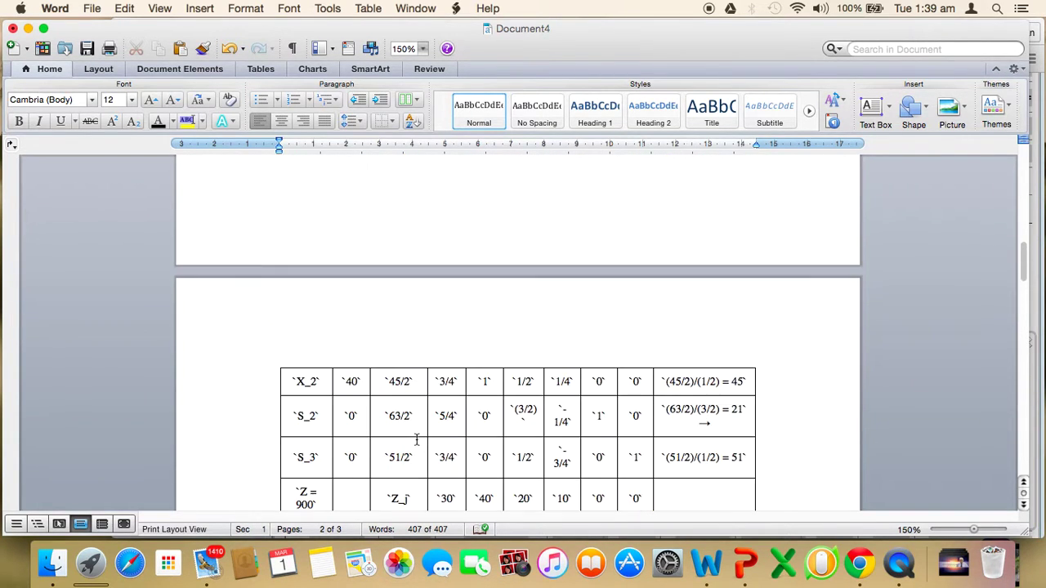
pyautogui.scroll(10, 416, 439)
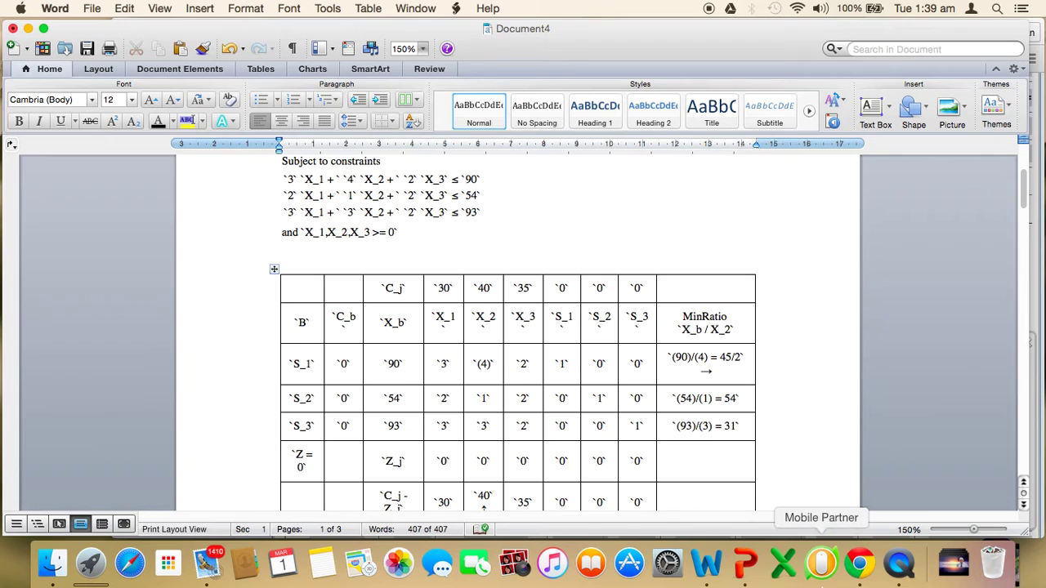
# Switch to the LPP Online.pptx presentation in PowerPoint and read through the remaining slides from slide 13 to the closing slide.
pyautogui.click(744, 562)
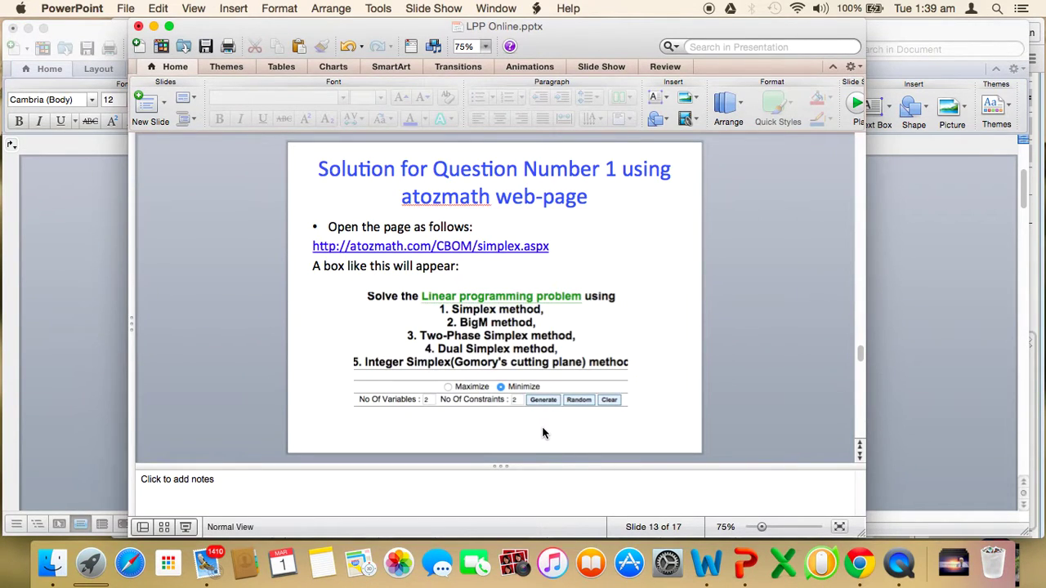
pyautogui.scroll(-2, 541, 433)
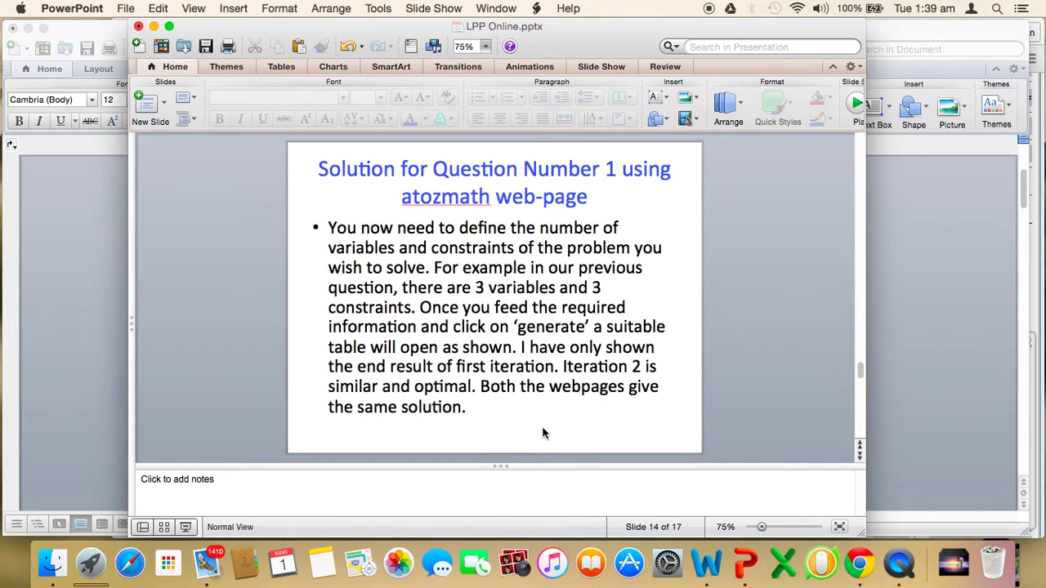
pyautogui.press('Down')
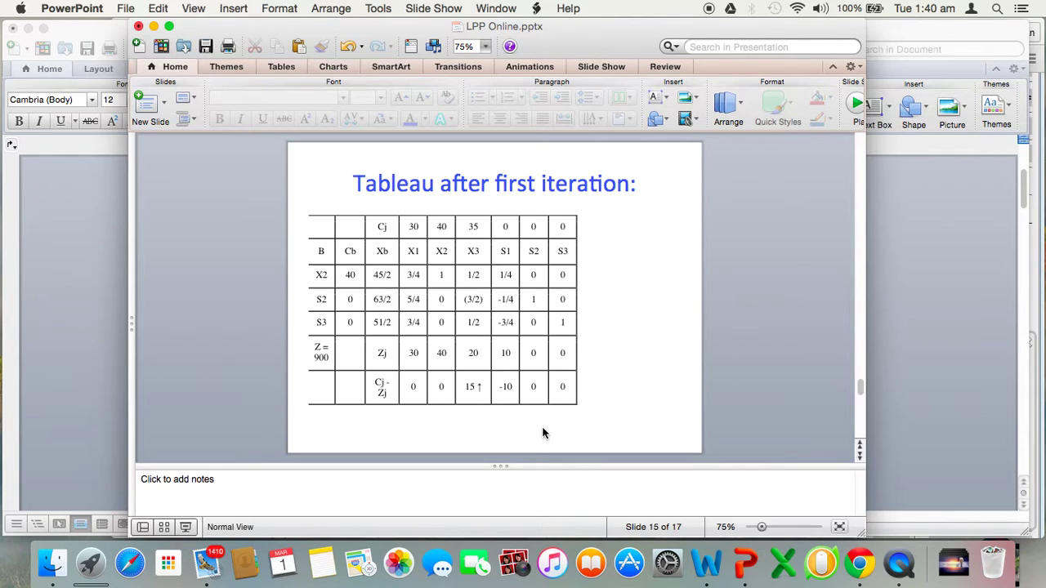
pyautogui.press('Down')
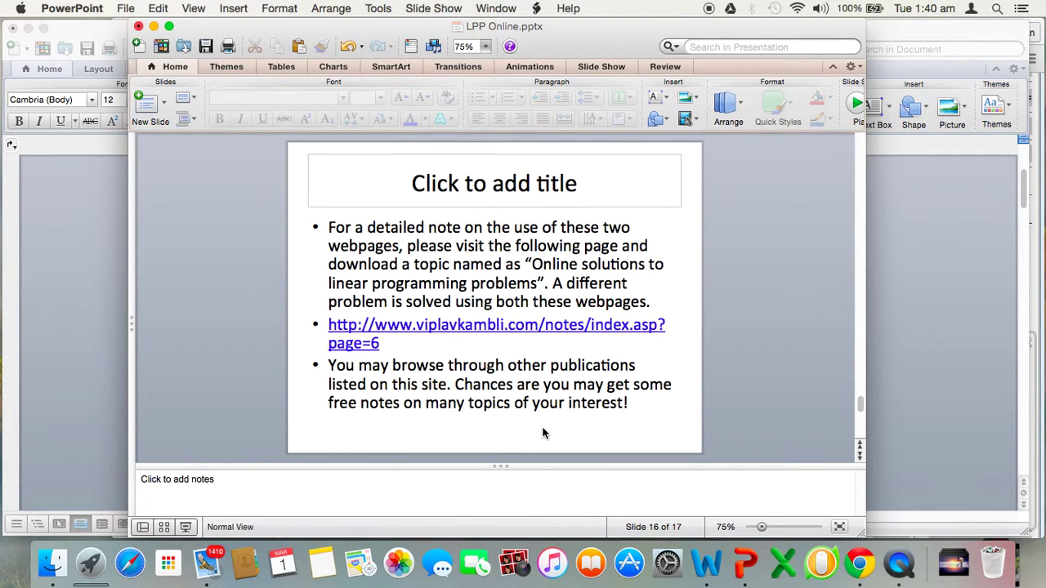
pyautogui.press('Up')
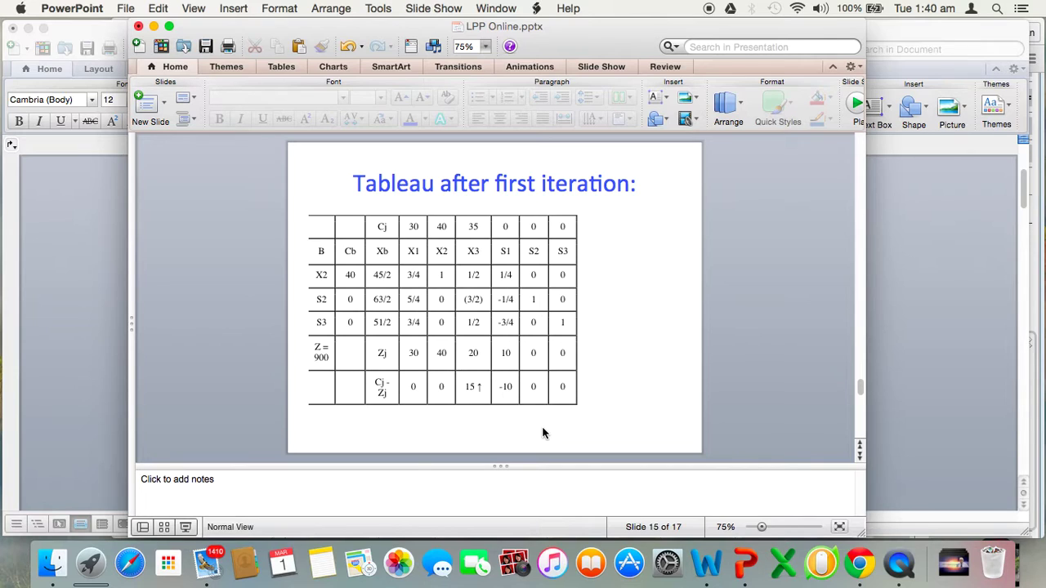
pyautogui.press('Down')
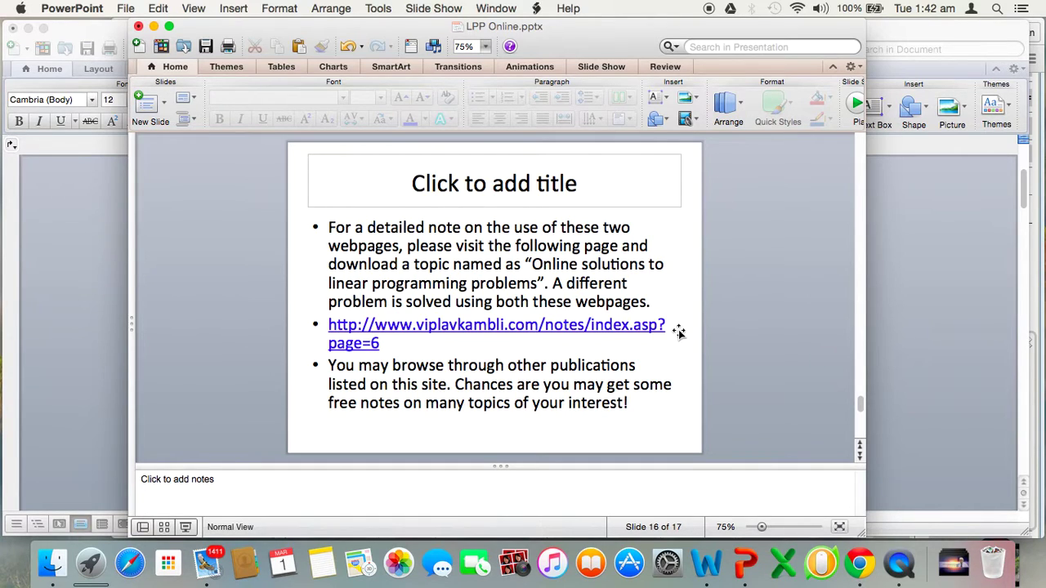
pyautogui.scroll(-2, 678, 331)
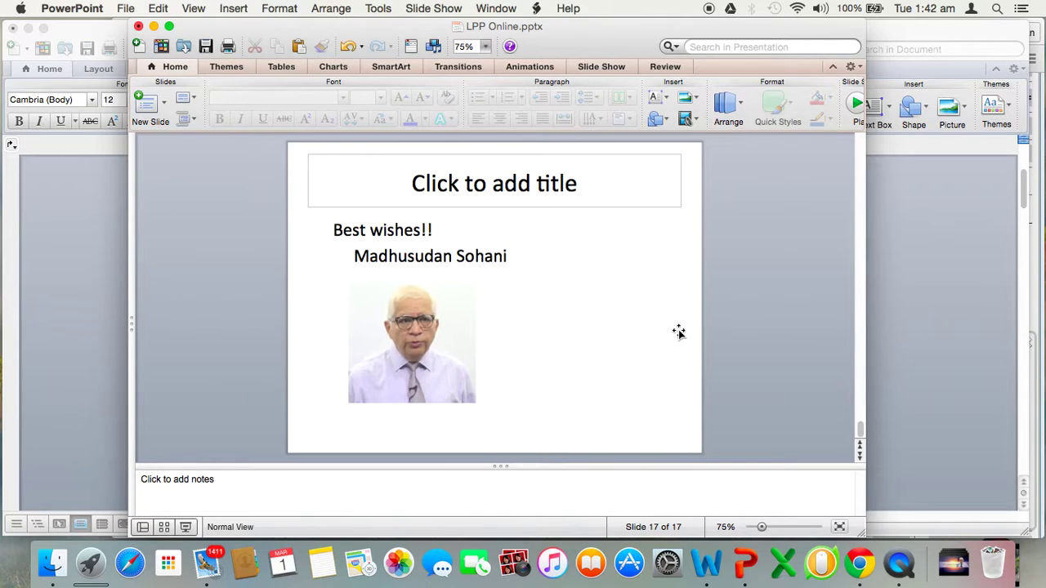